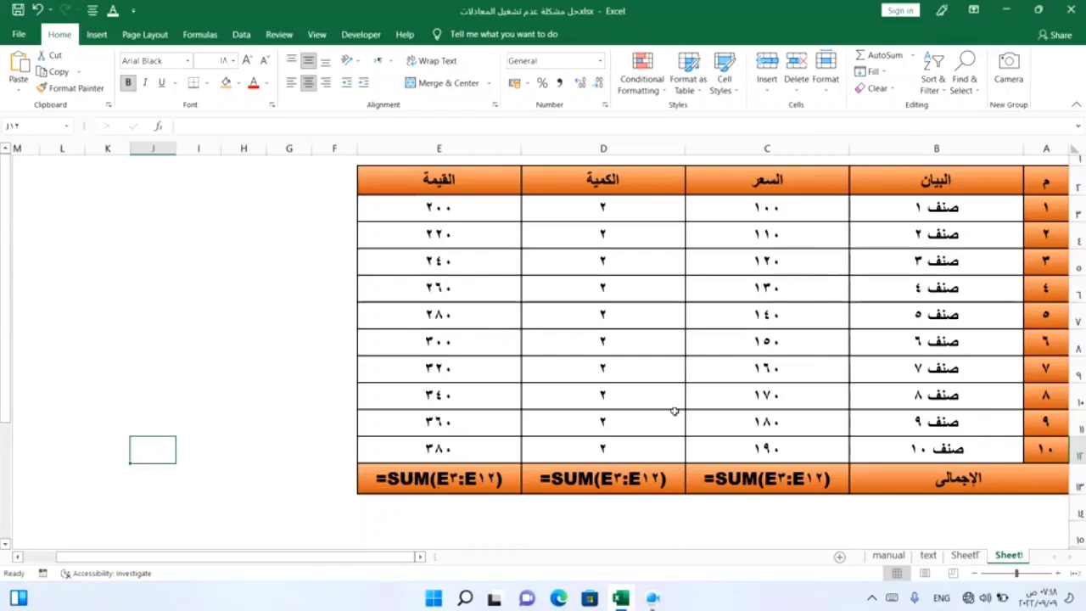
Step: Try to replace the القيمة total in E13 with an AutoSum formula
click(421, 479)
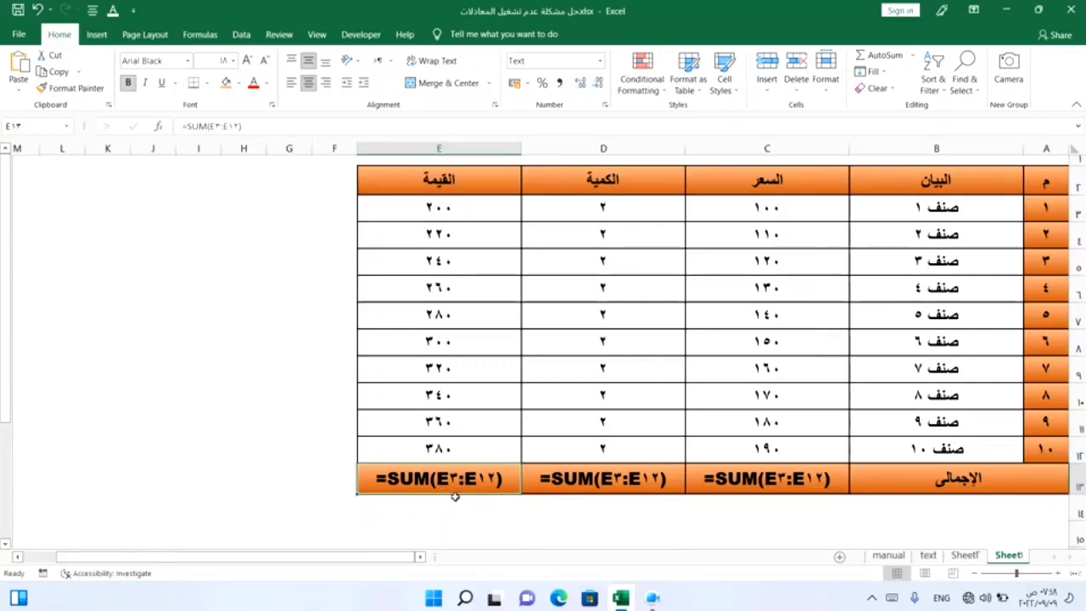
key(Delete)
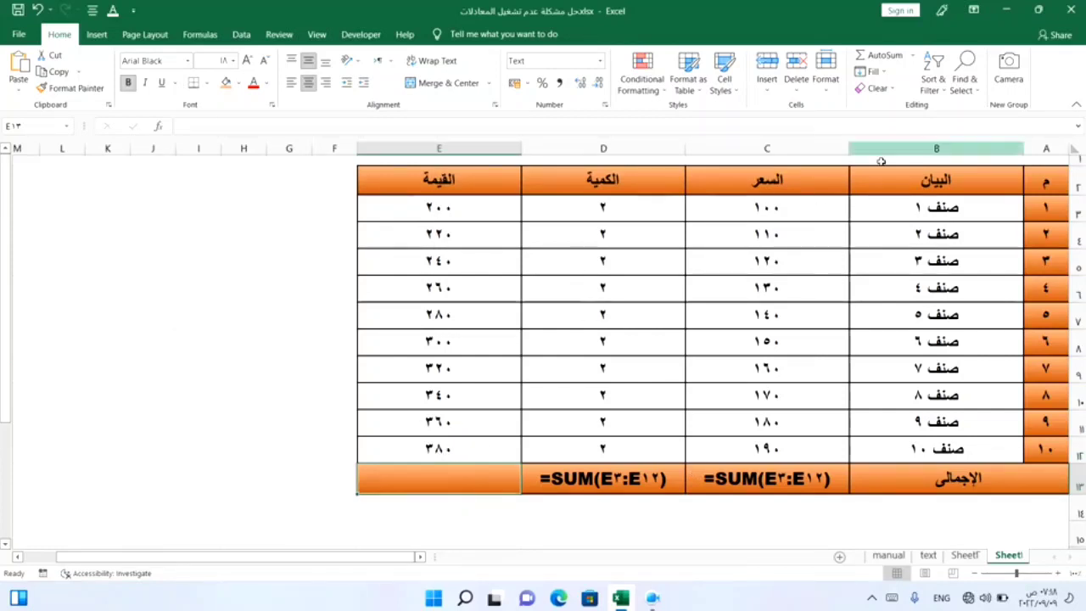
click(912, 55)
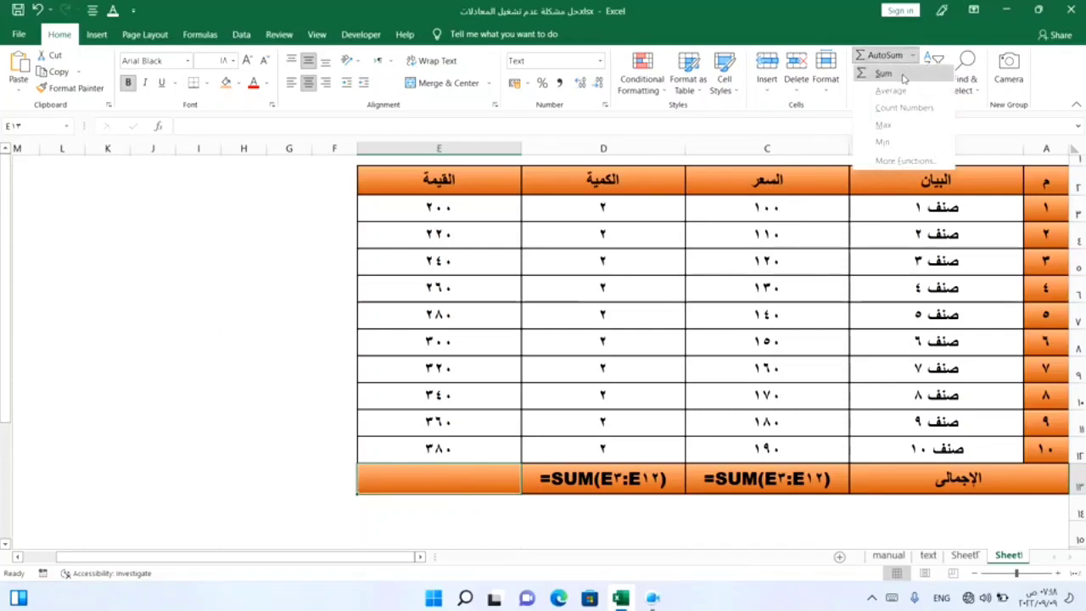
click(904, 72)
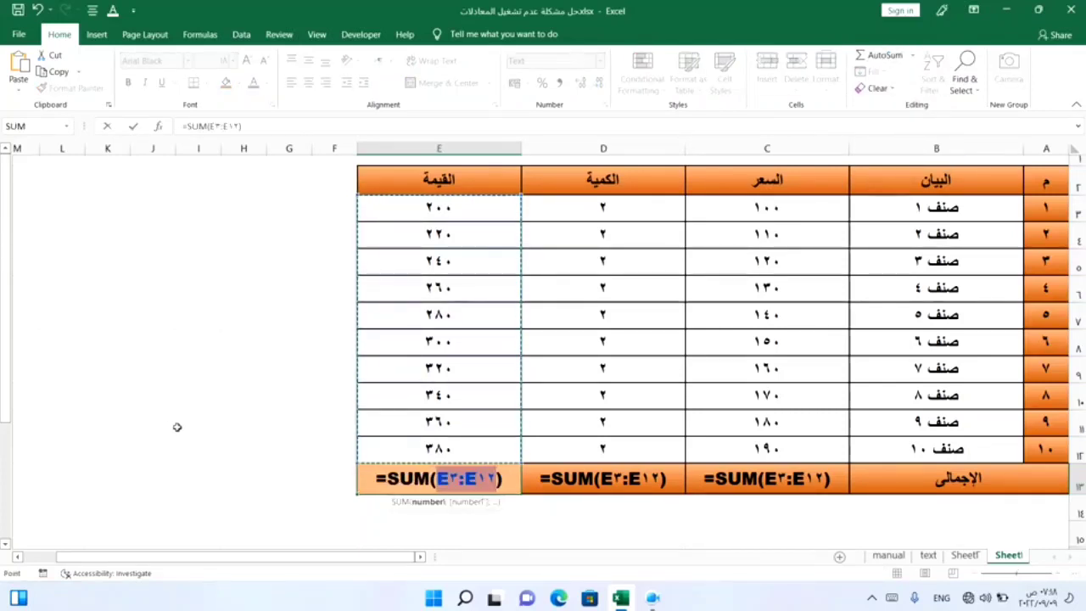
key(Return)
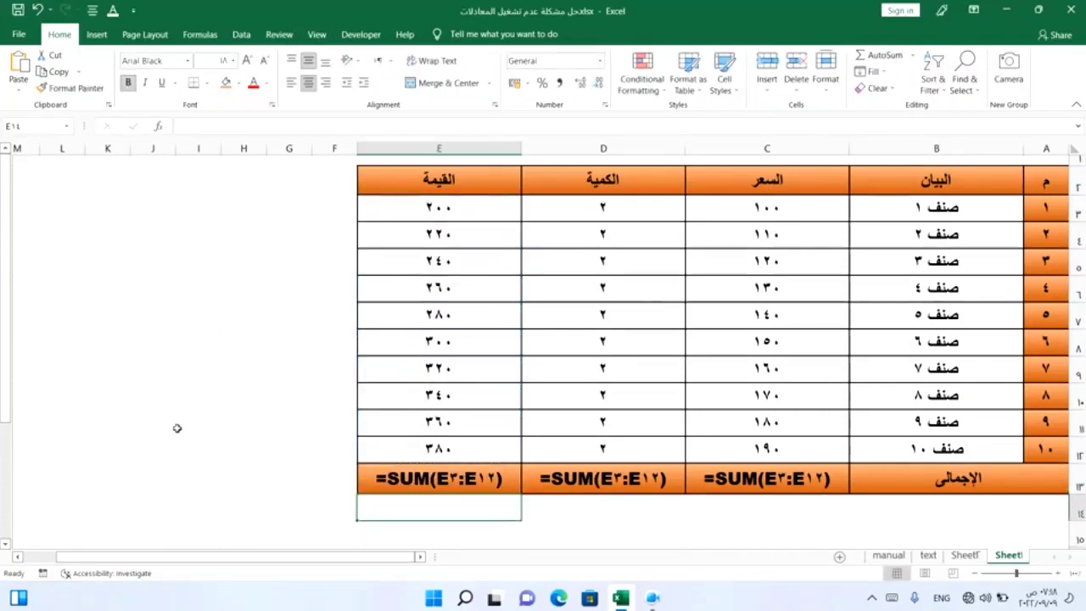
Step: Try retyping the total in E13 as =SUM over E3:E12
click(439, 482)
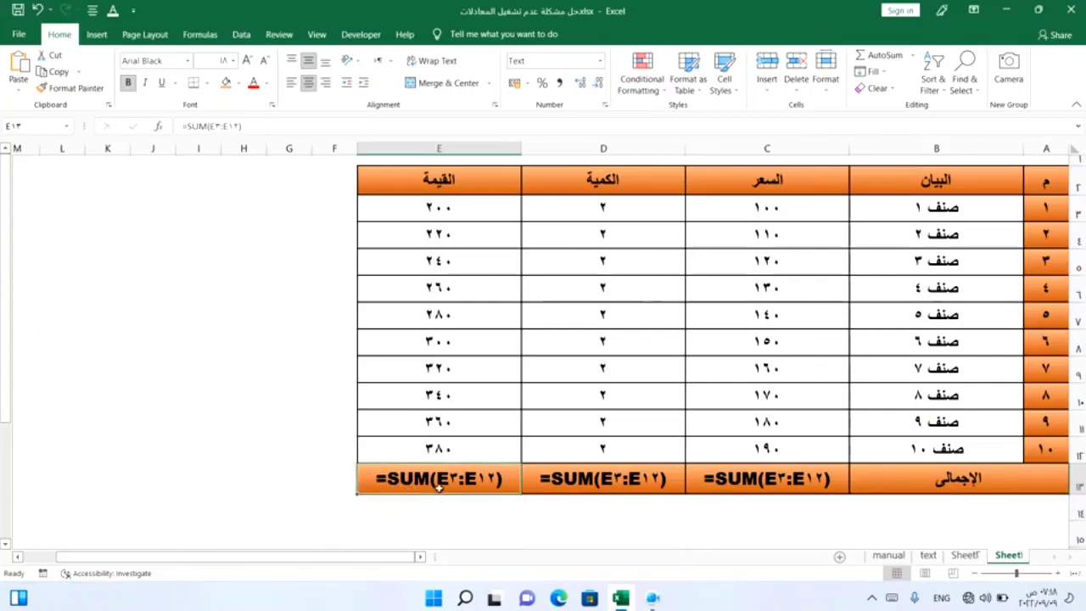
key(Delete)
text(=)
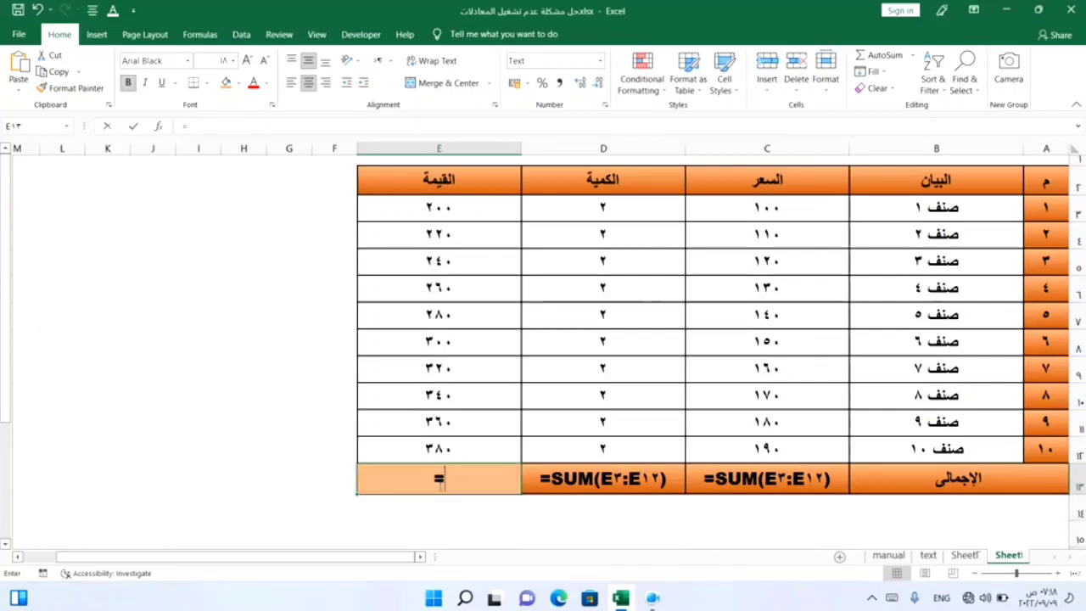
text(su)
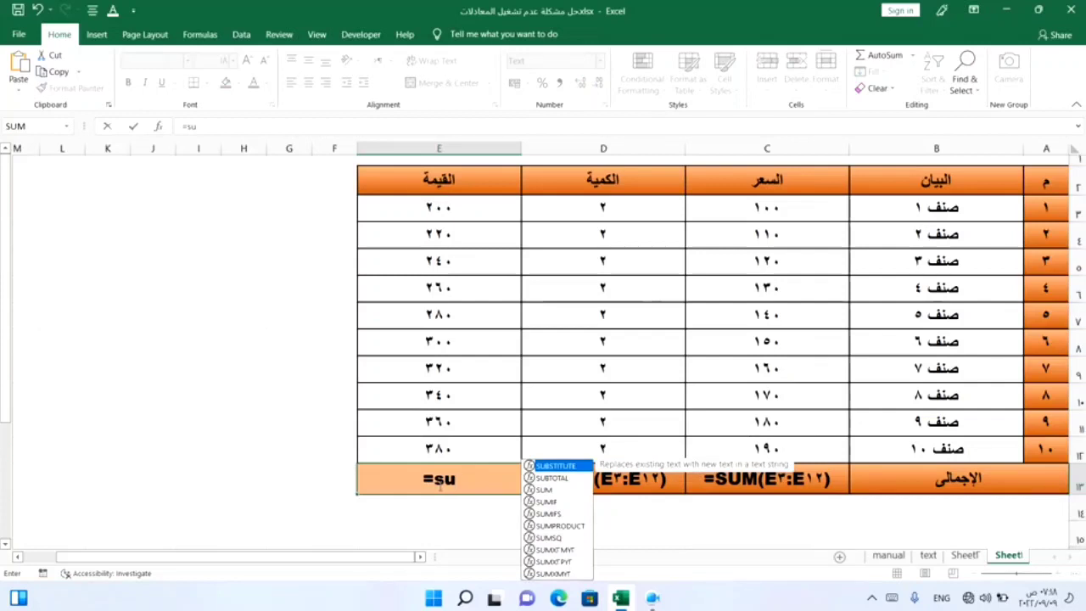
text(m)
key(Tab)
click(433, 211)
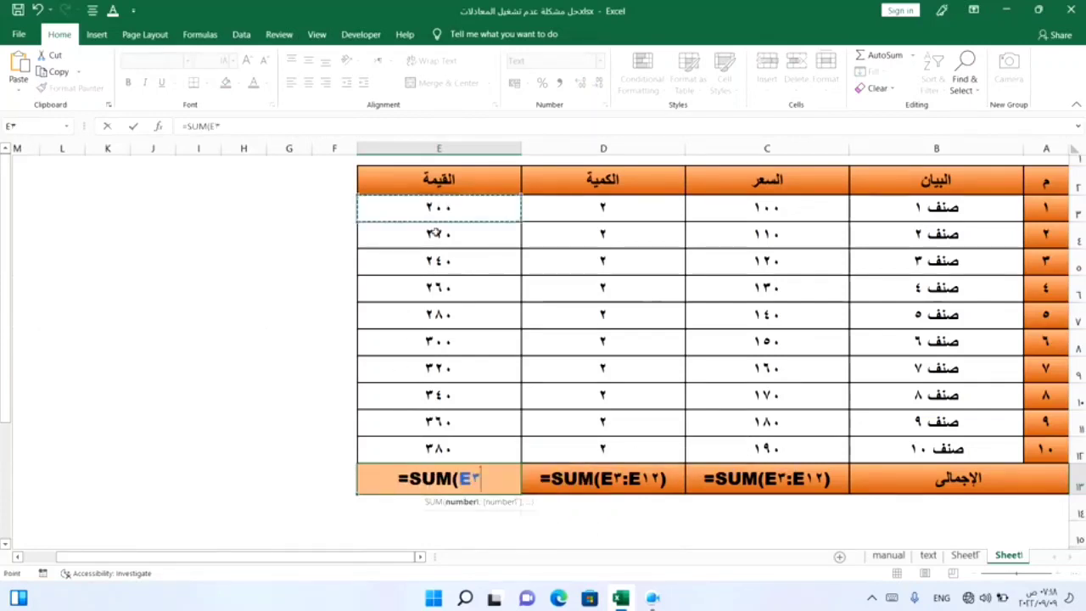
drag(433, 231, 432, 436)
text())
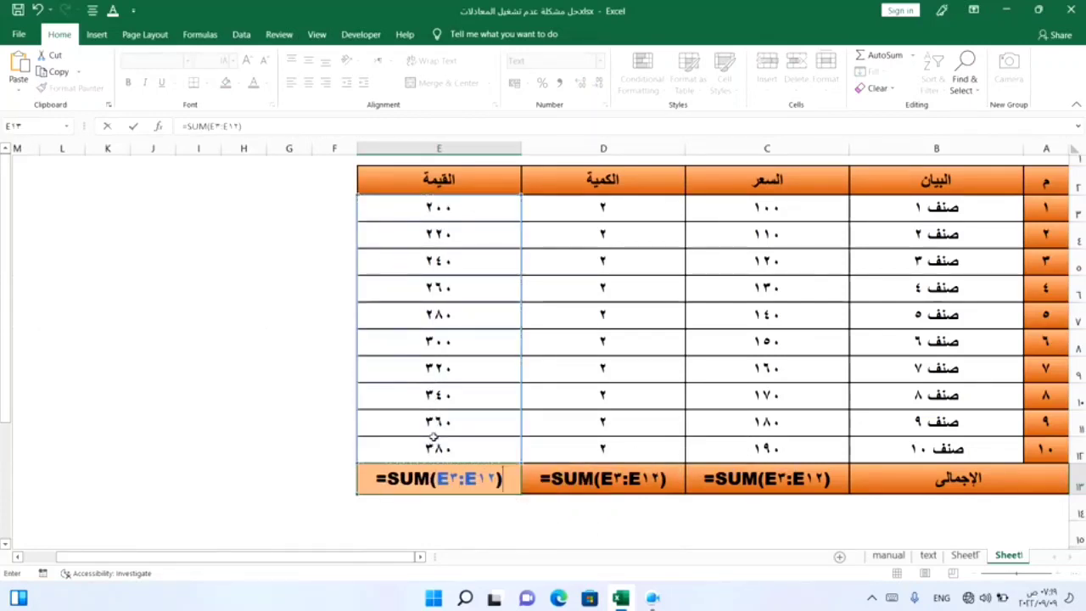
key(Return)
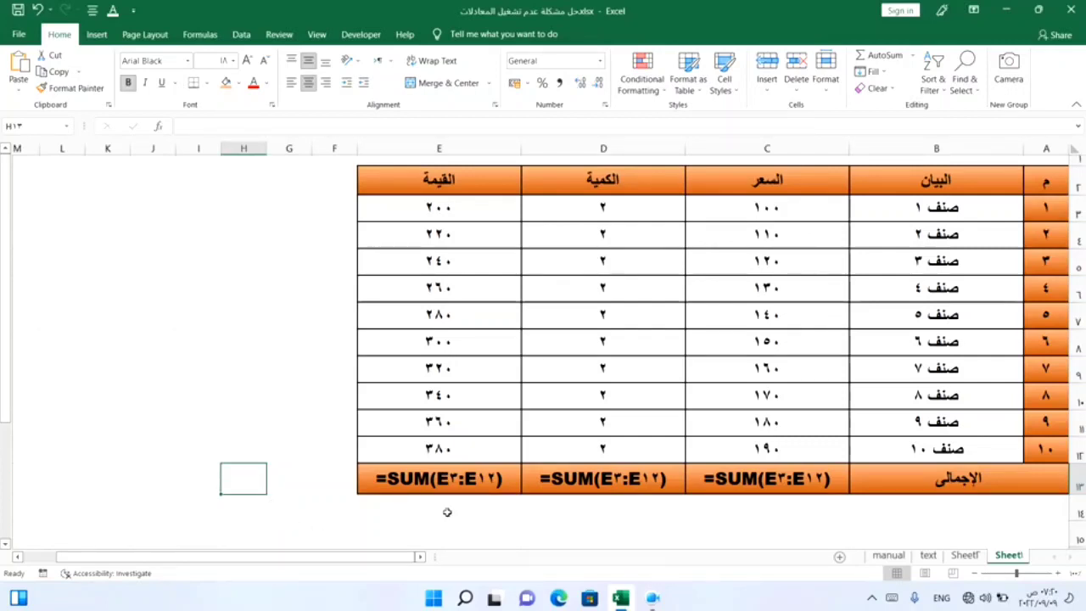
Step: Clear the القيمة total cell and set its number format to Number
click(448, 479)
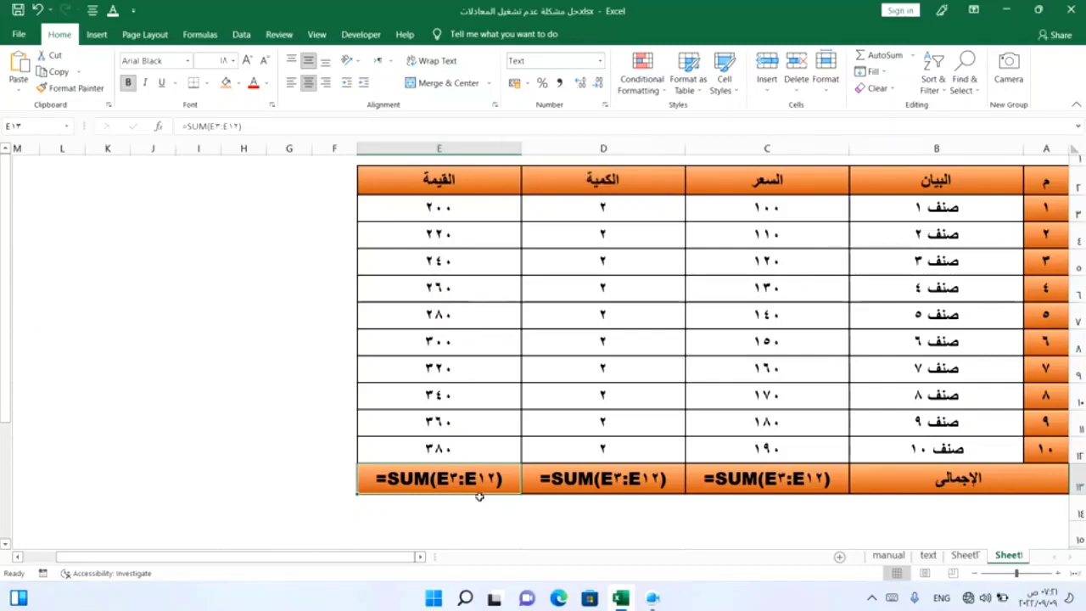
key(Delete)
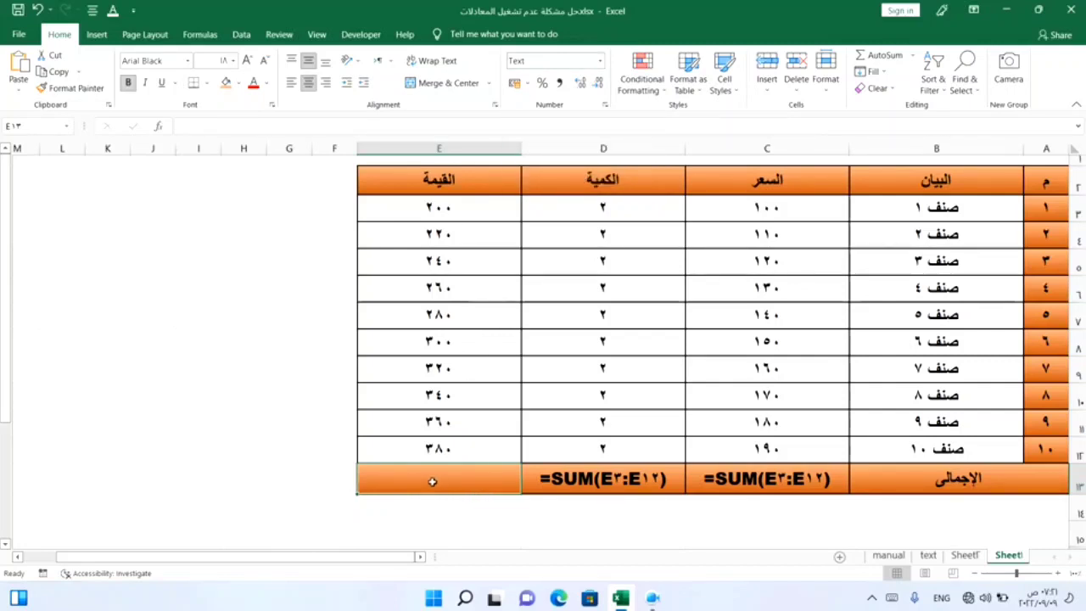
click(600, 60)
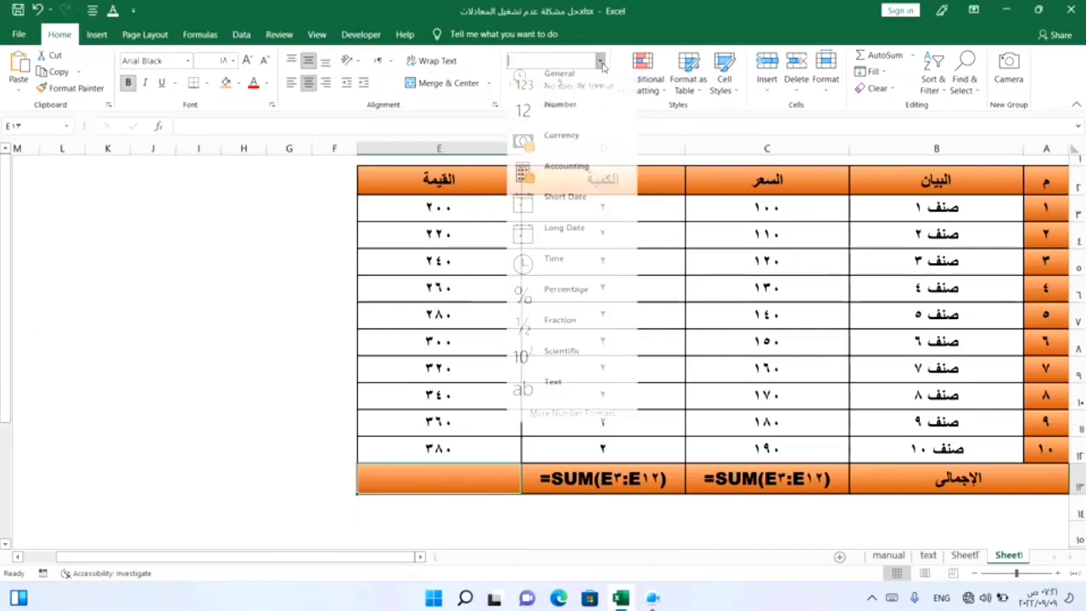
click(574, 117)
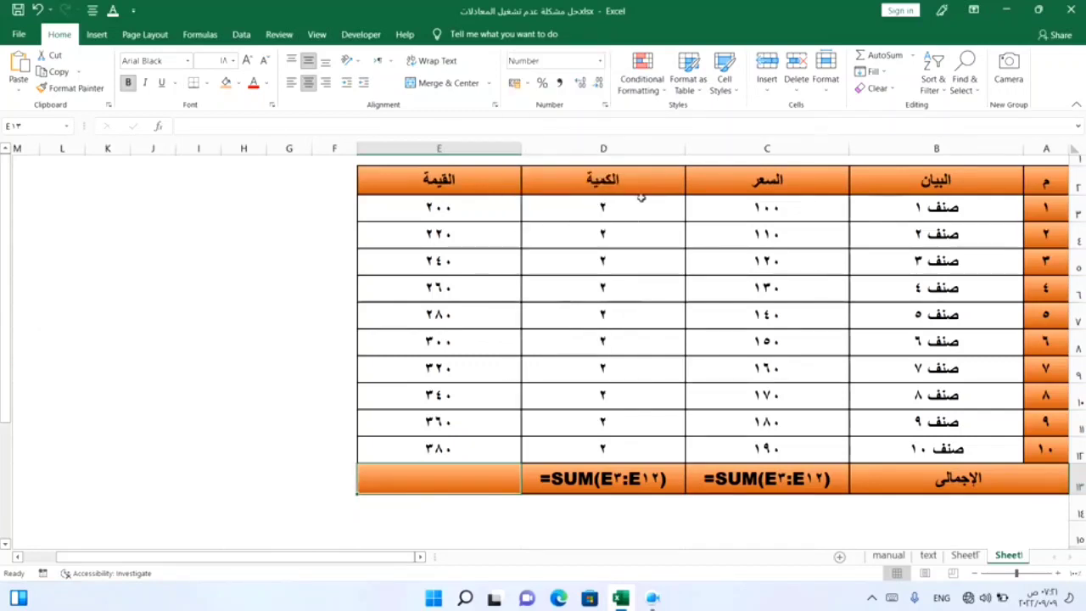
Step: Insert an AutoSum total for the القيمة column into that cell
click(913, 56)
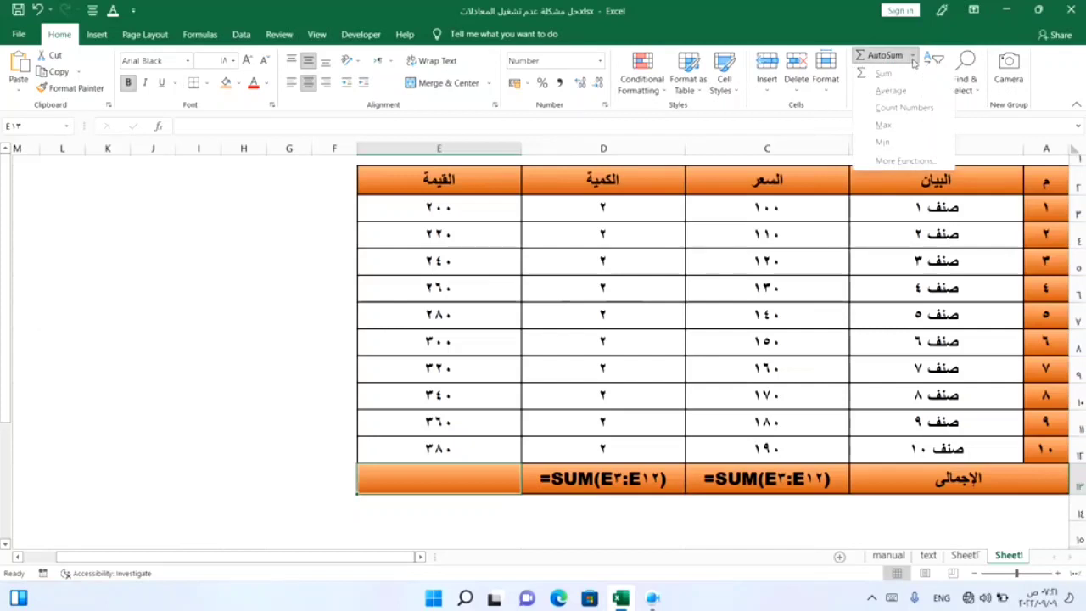
click(906, 73)
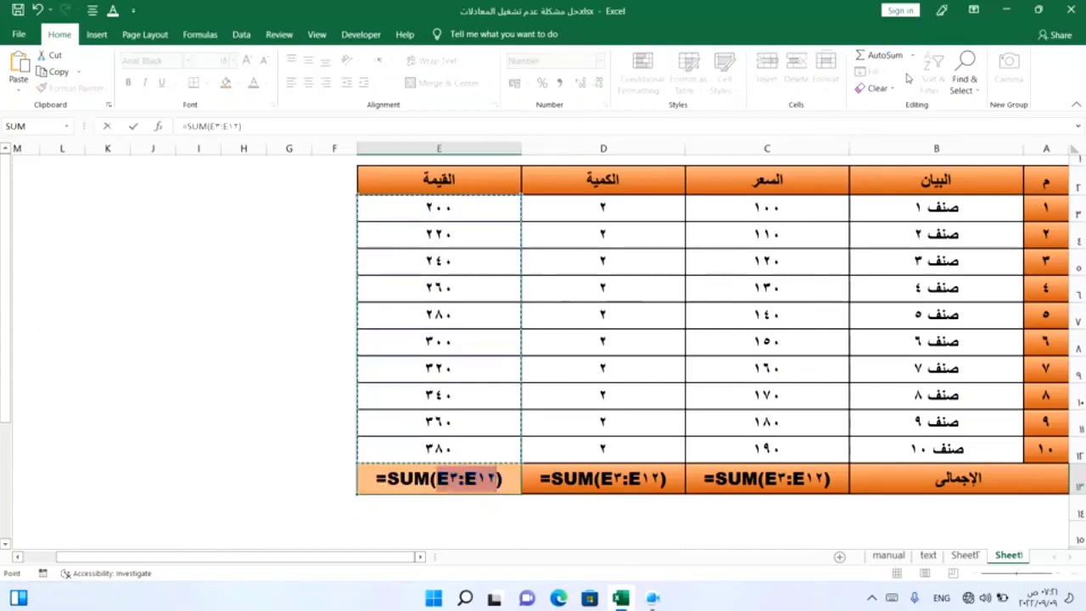
key(Return)
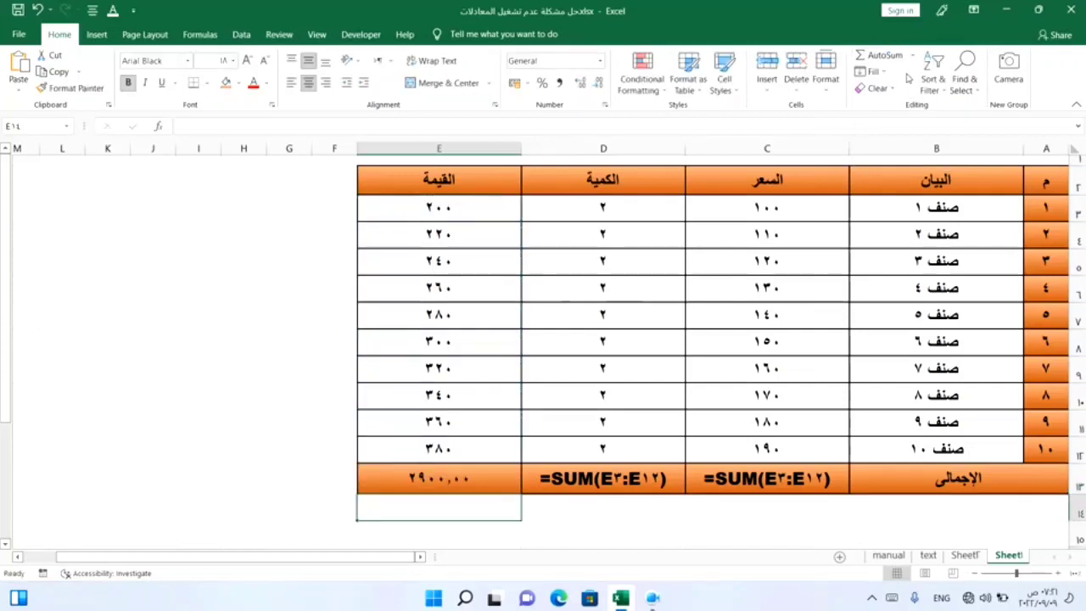
Step: Fill the total formula across into the الكمية and السعر total cells
click(427, 482)
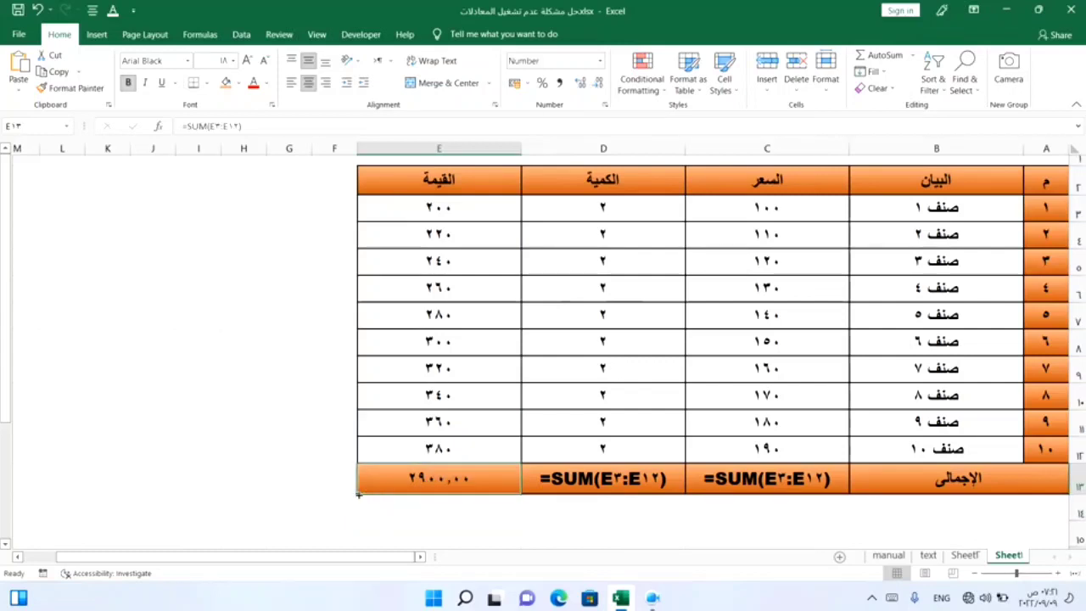
drag(358, 495, 832, 495)
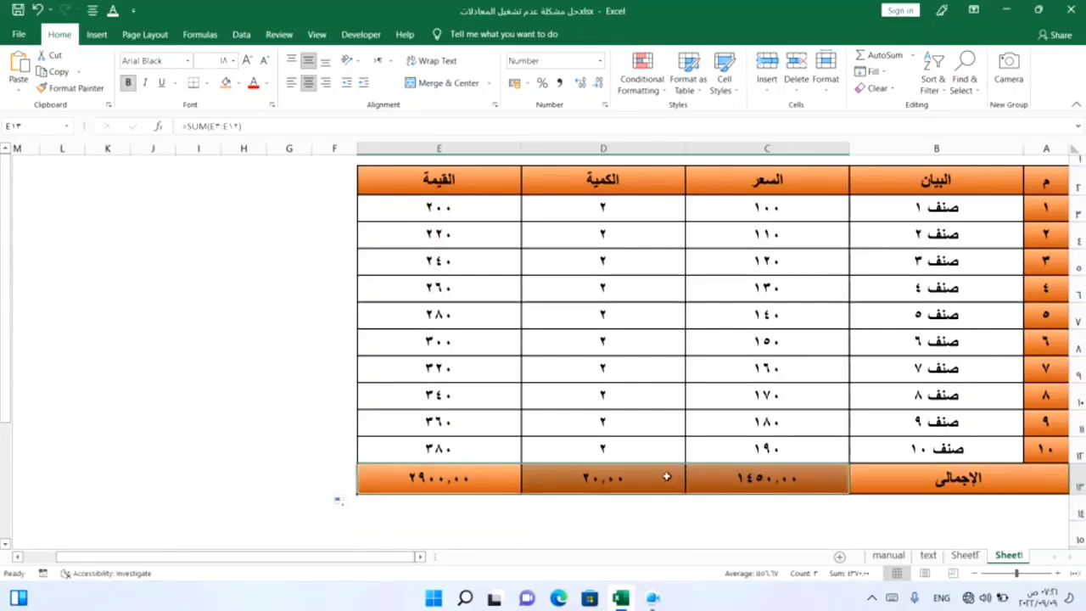
click(601, 483)
click(784, 481)
click(472, 476)
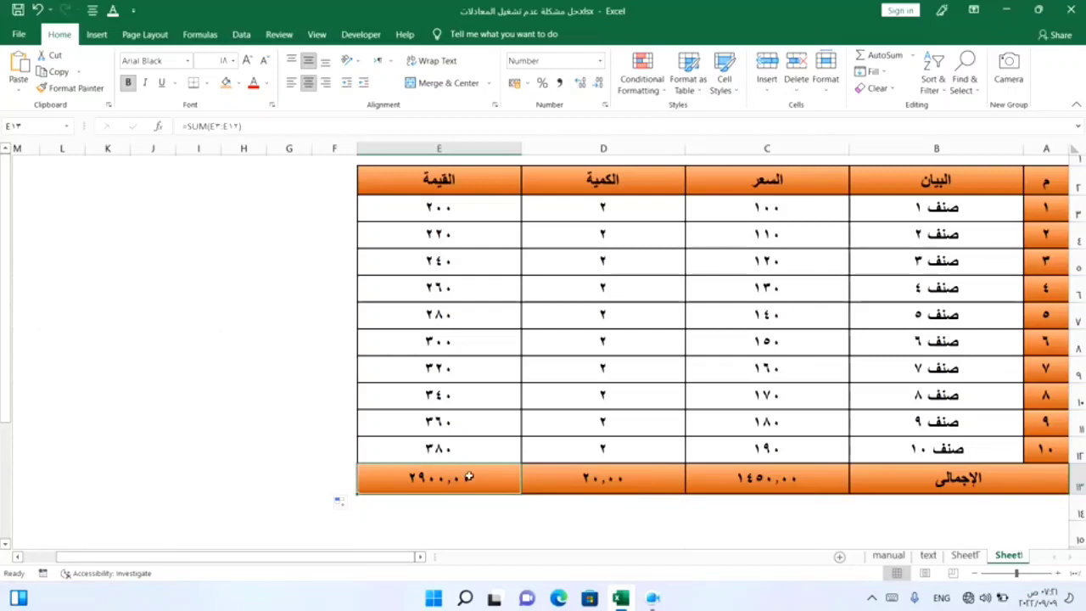
click(573, 480)
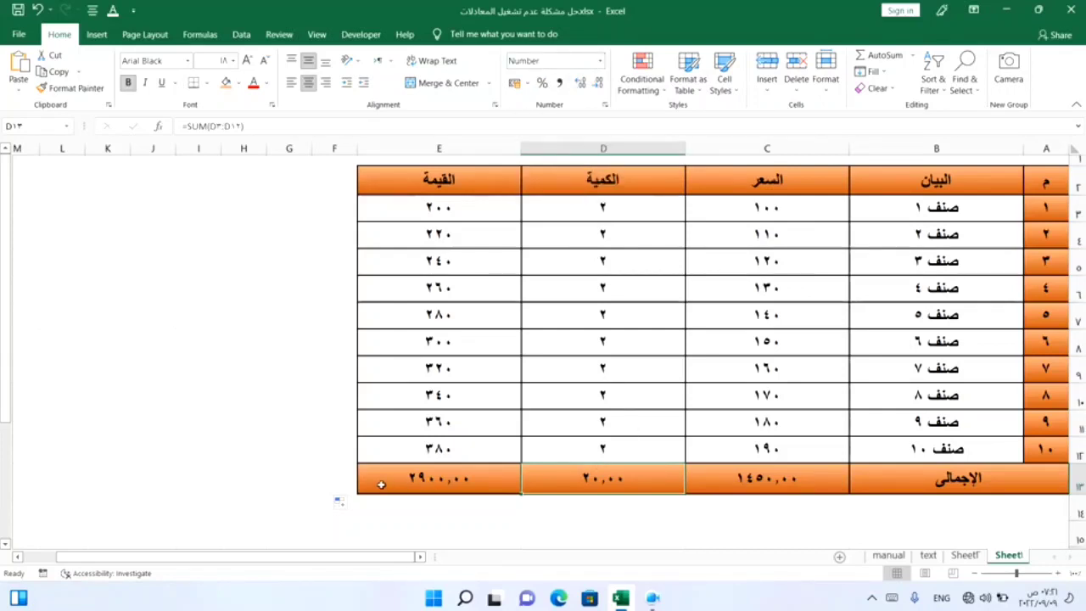
click(281, 457)
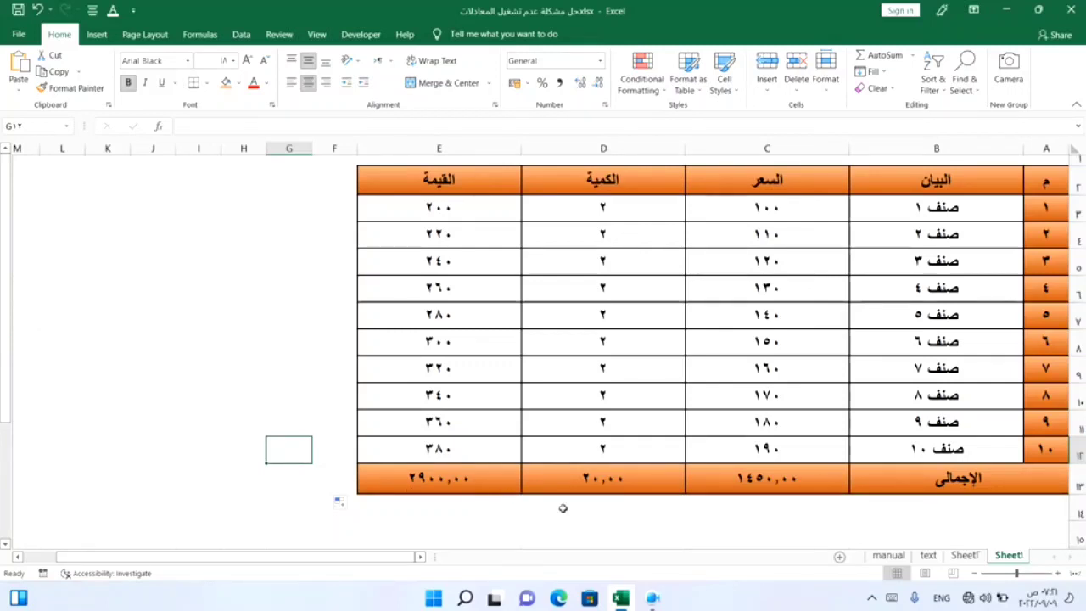
Step: On Sheet2, re-enter the existing total formula in E13 through the formula bar so it calculates
click(971, 556)
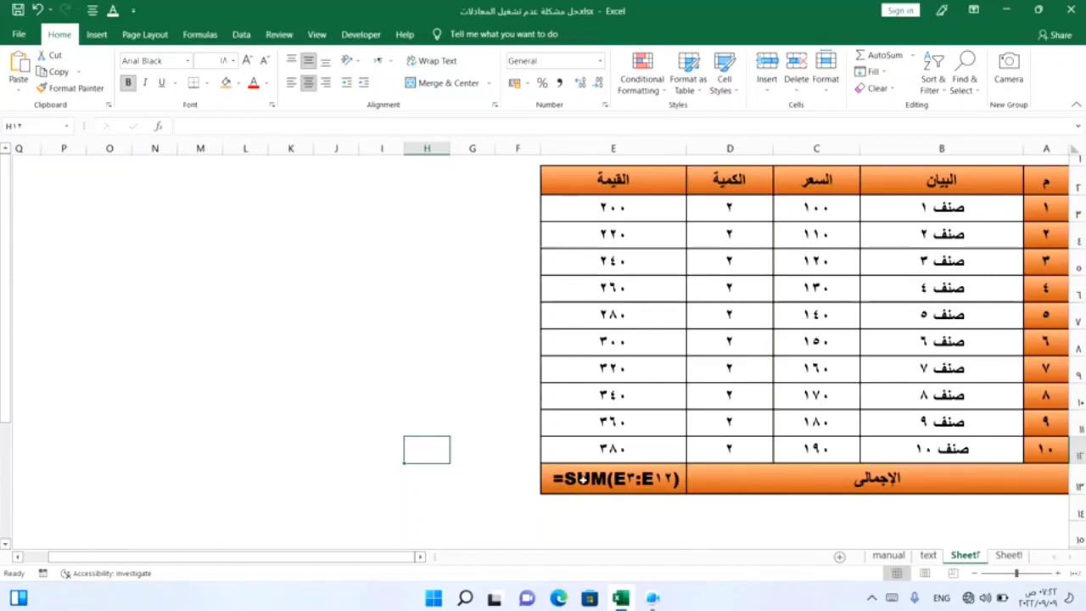
click(632, 483)
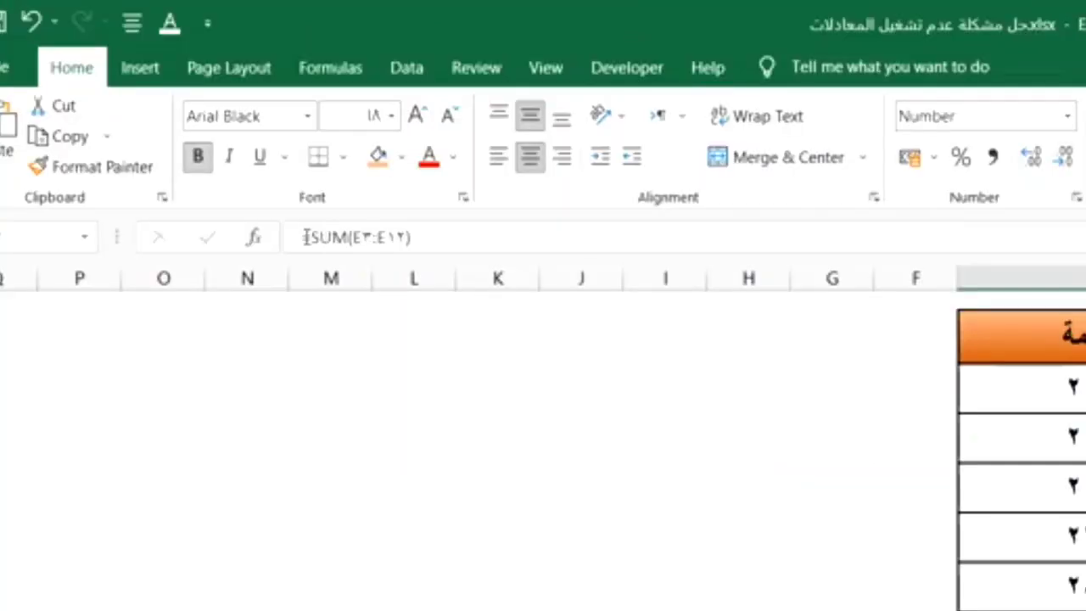
click(186, 126)
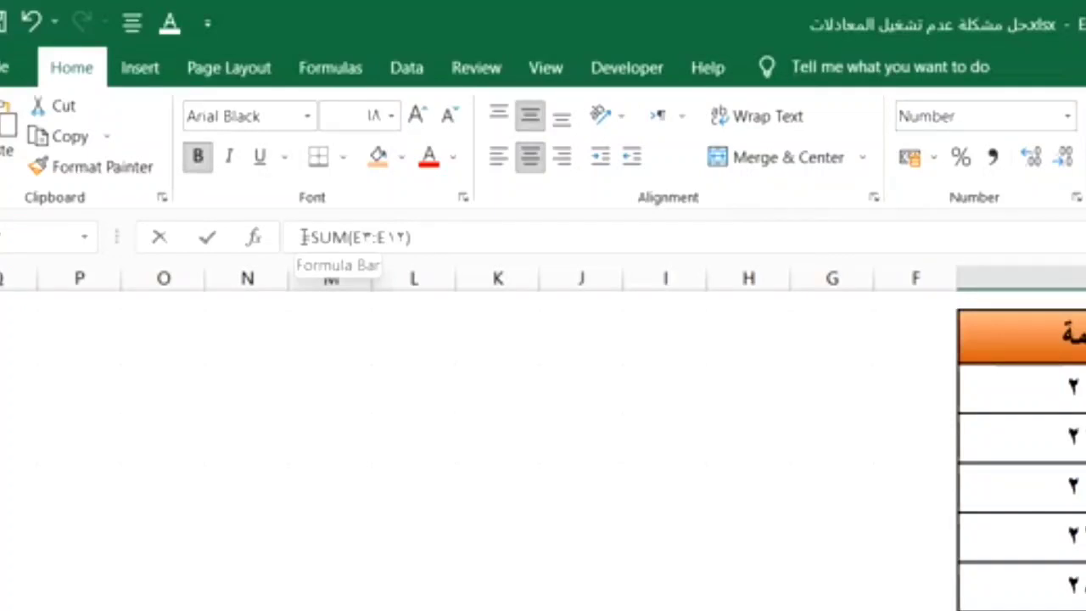
click(297, 237)
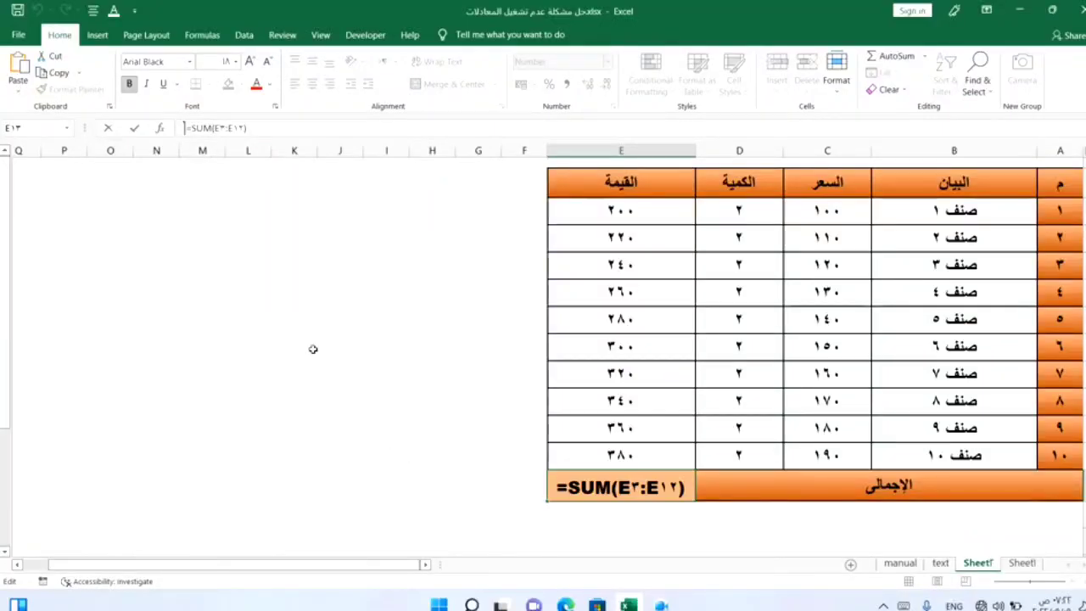
key(F2)
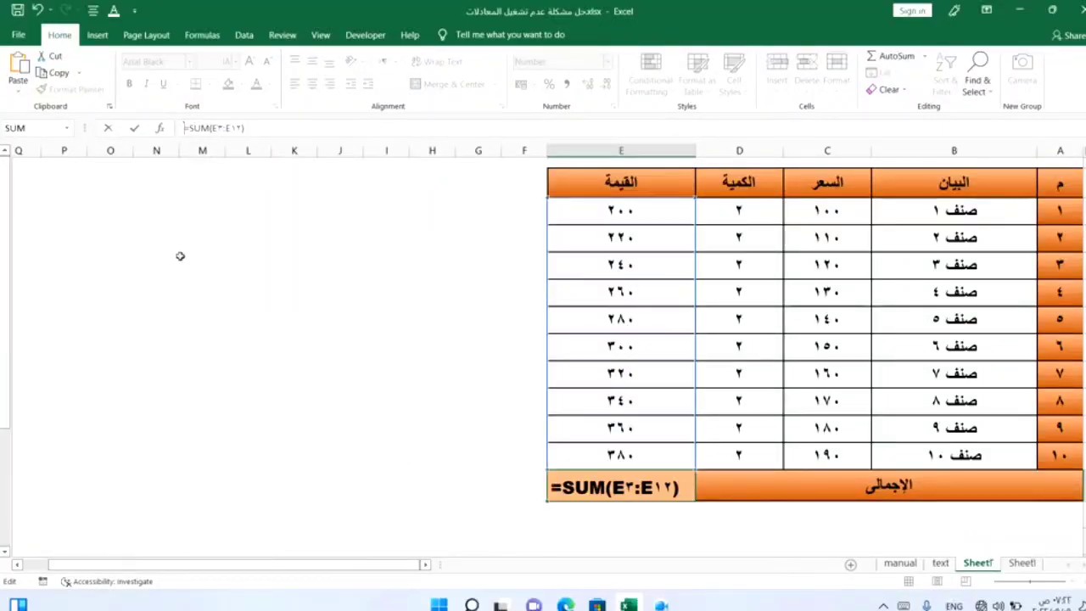
key(Return)
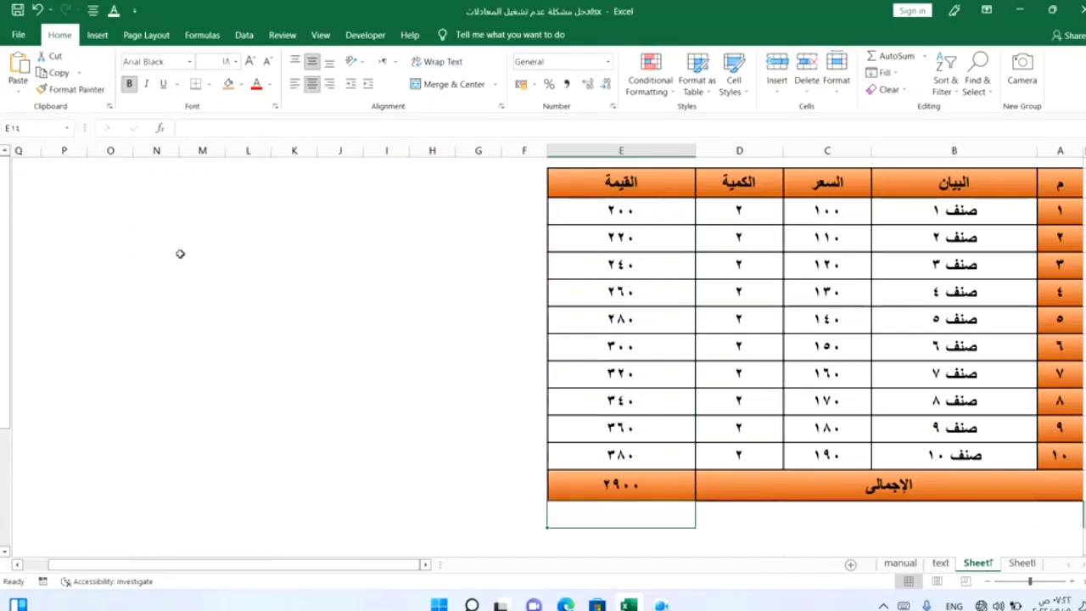
click(620, 488)
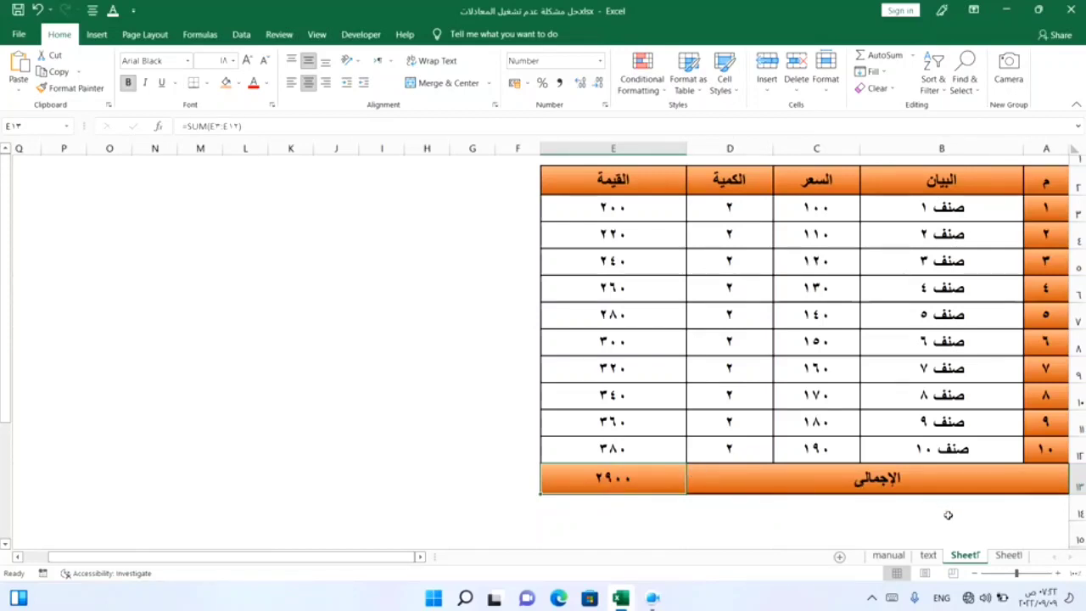
Step: On the text sheet, enter the formula =D3*C3 in the first القيمة cell
click(931, 559)
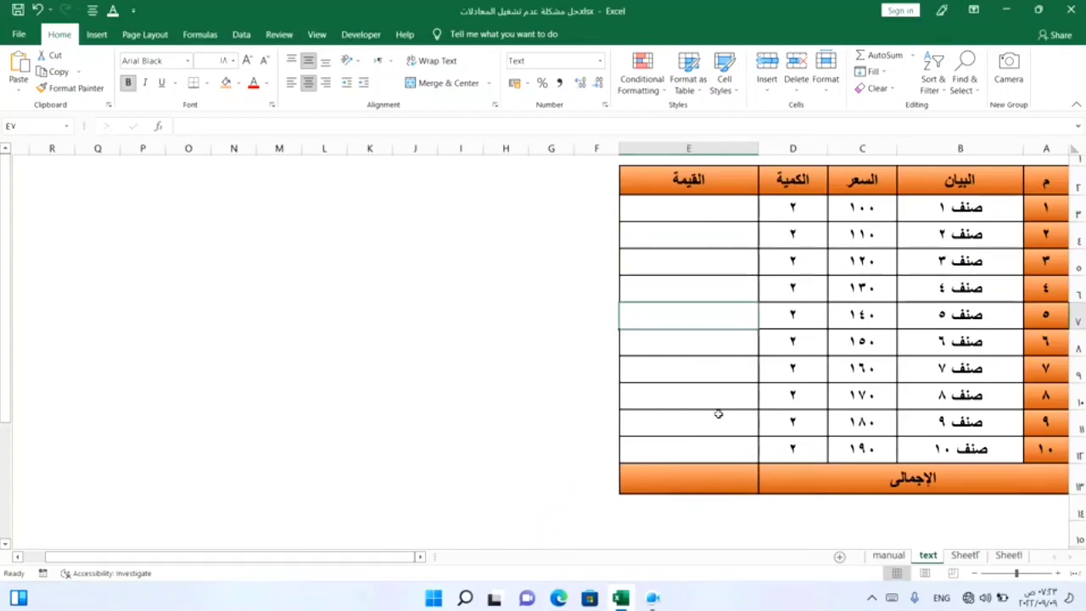
click(698, 211)
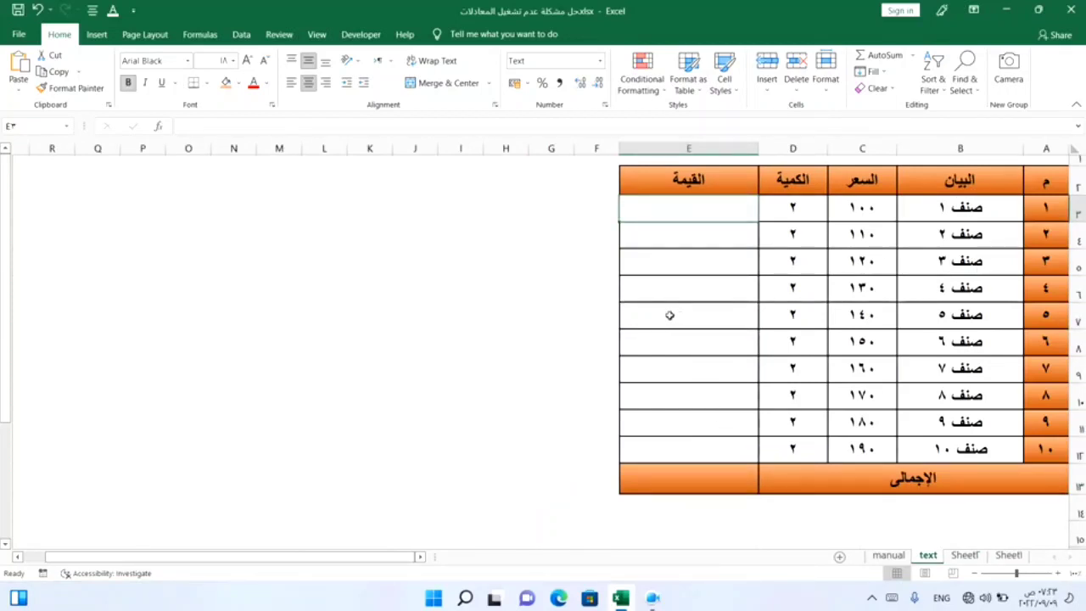
text(=)
click(782, 209)
text(*)
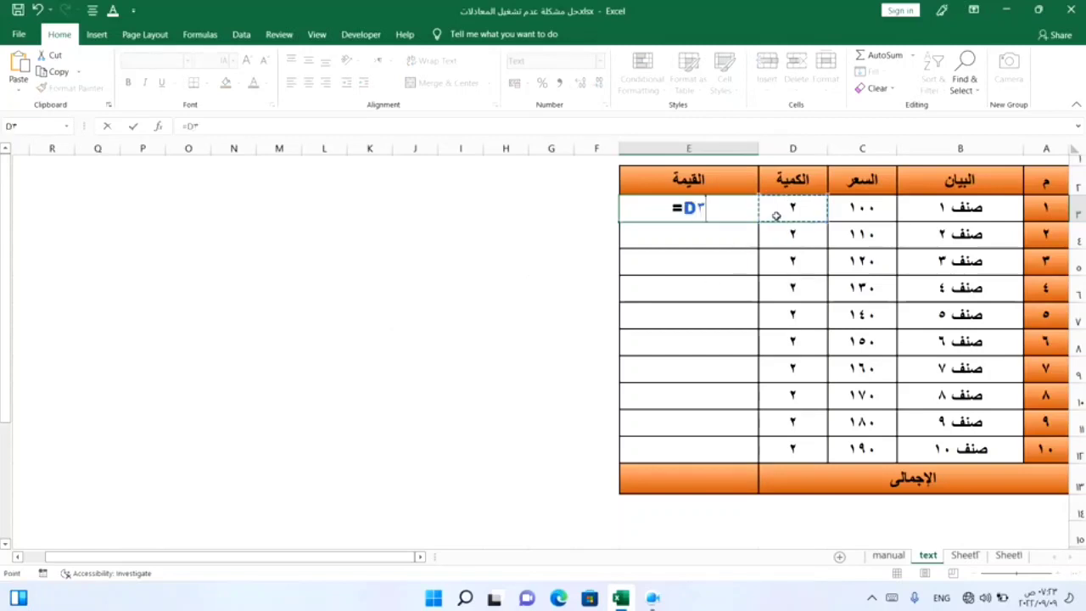
click(844, 207)
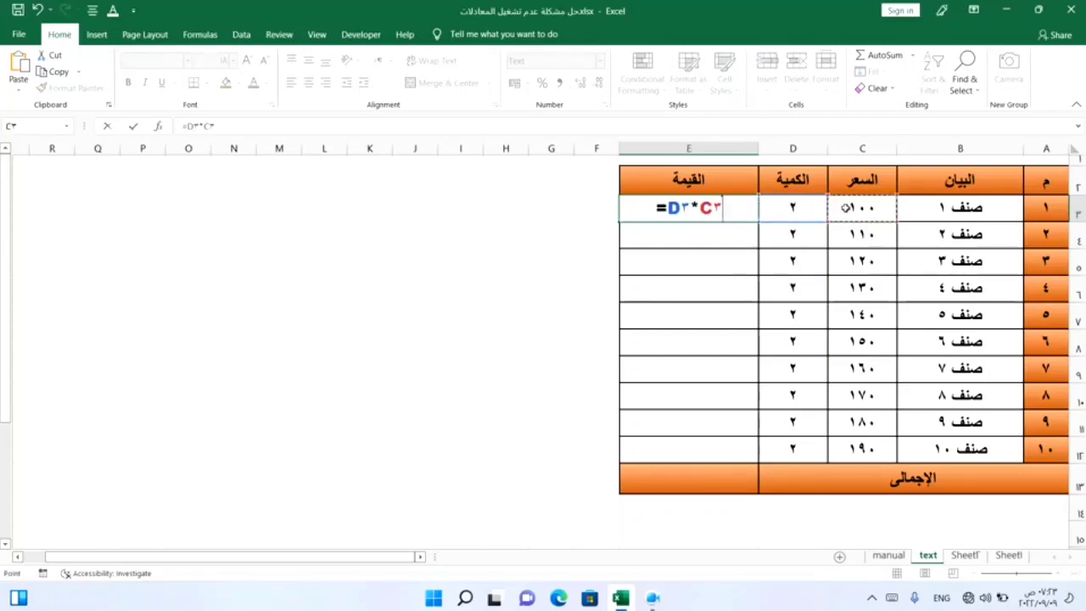
key(Return)
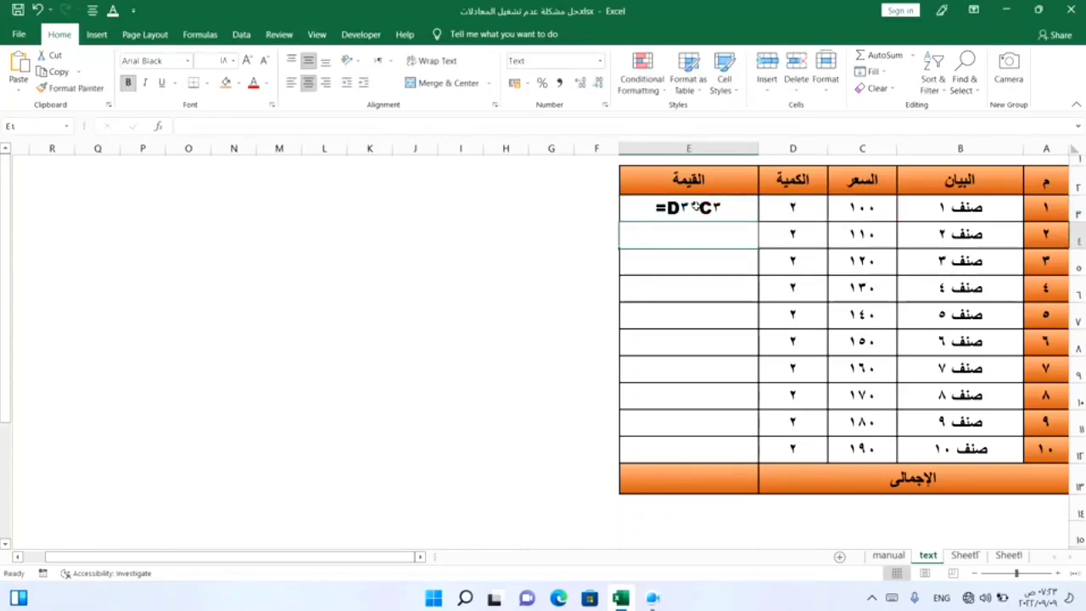
Step: Fill the =D3*C3 formula down the القيمة column through the tenth item row
click(683, 206)
drag(619, 222, 635, 451)
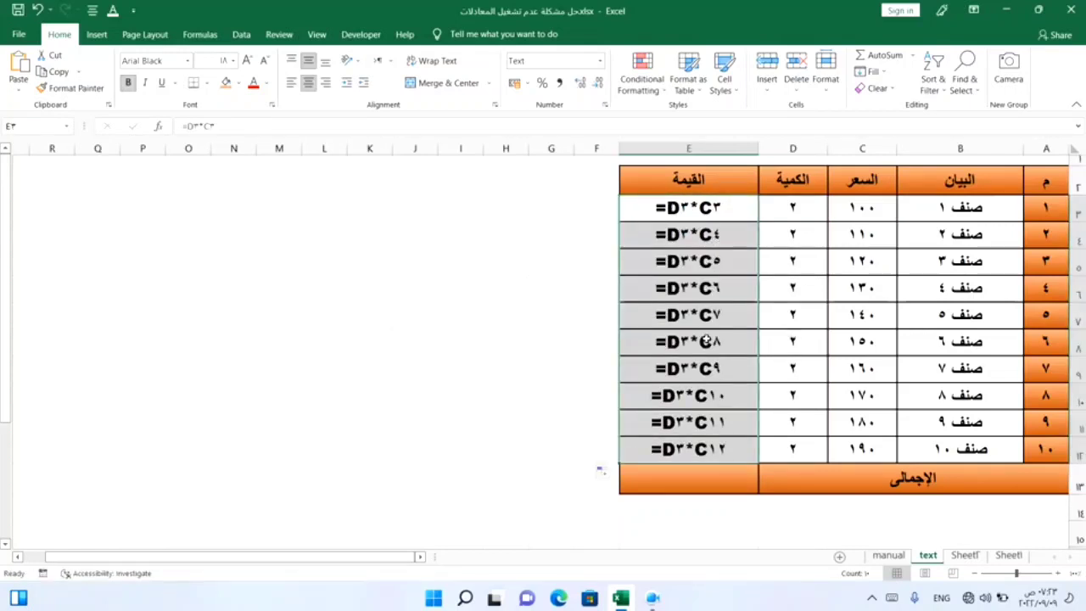
Step: Examine the filled formulas in the القيمة cells, opening the first one for editing without changes
click(696, 334)
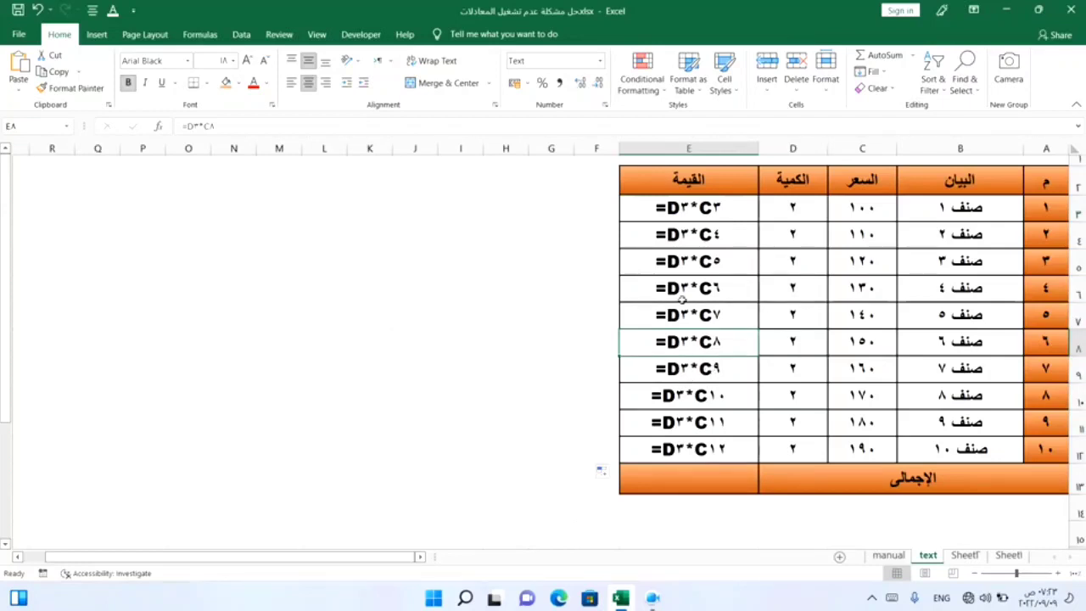
drag(688, 211, 684, 309)
click(677, 258)
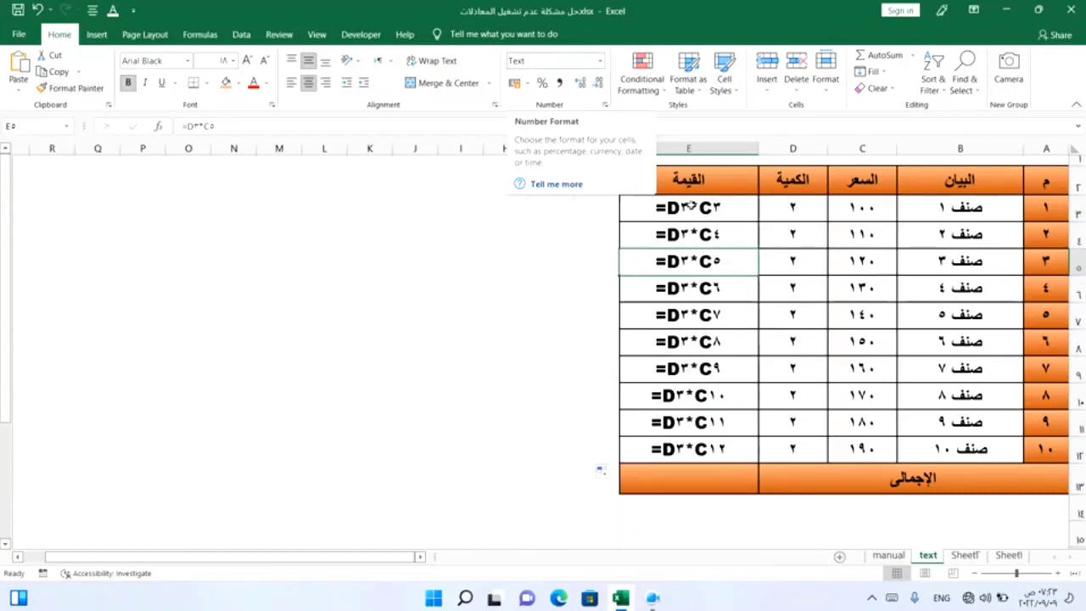
click(694, 207)
double_click(694, 207)
double_click(694, 206)
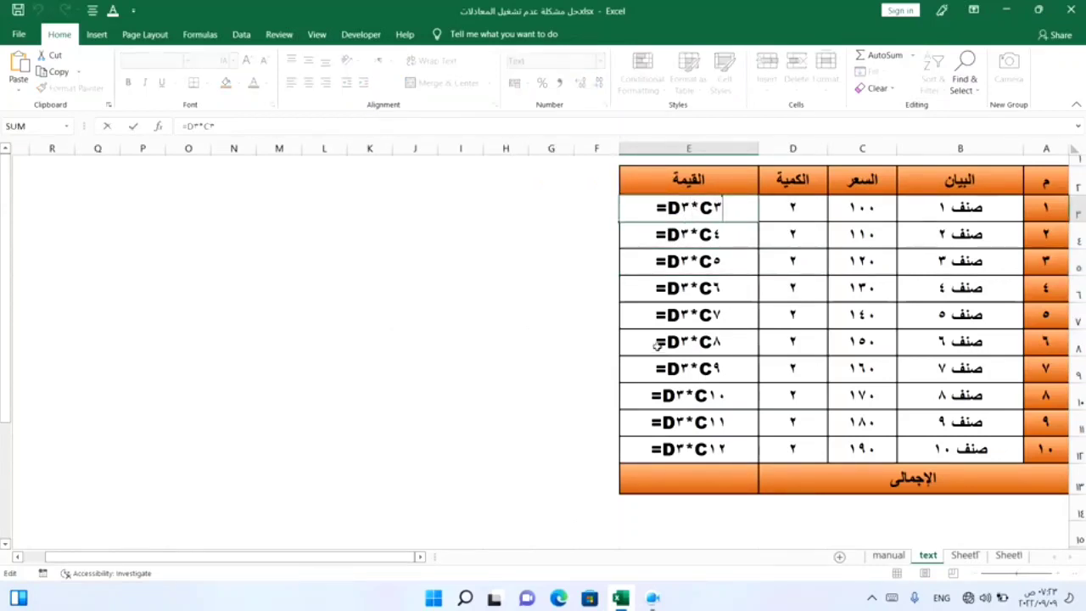
key(Escape)
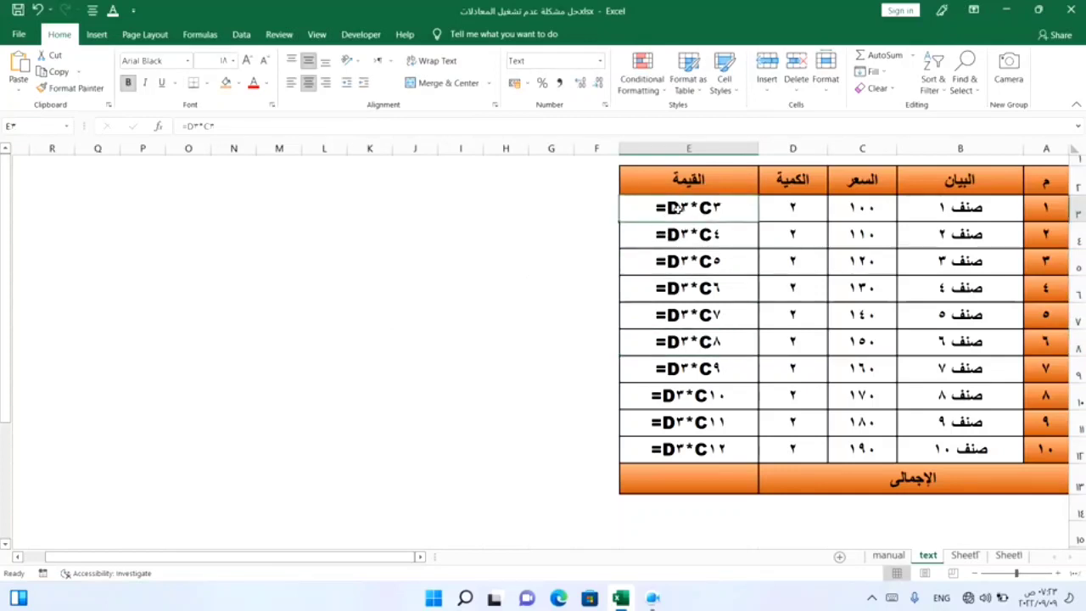
Step: Set the number format of the القيمة cells E3 to E12 to Number
mouse_move(676, 208)
mouse_down()
mouse_move(683, 482)
mouse_move(681, 465)
mouse_up()
click(600, 60)
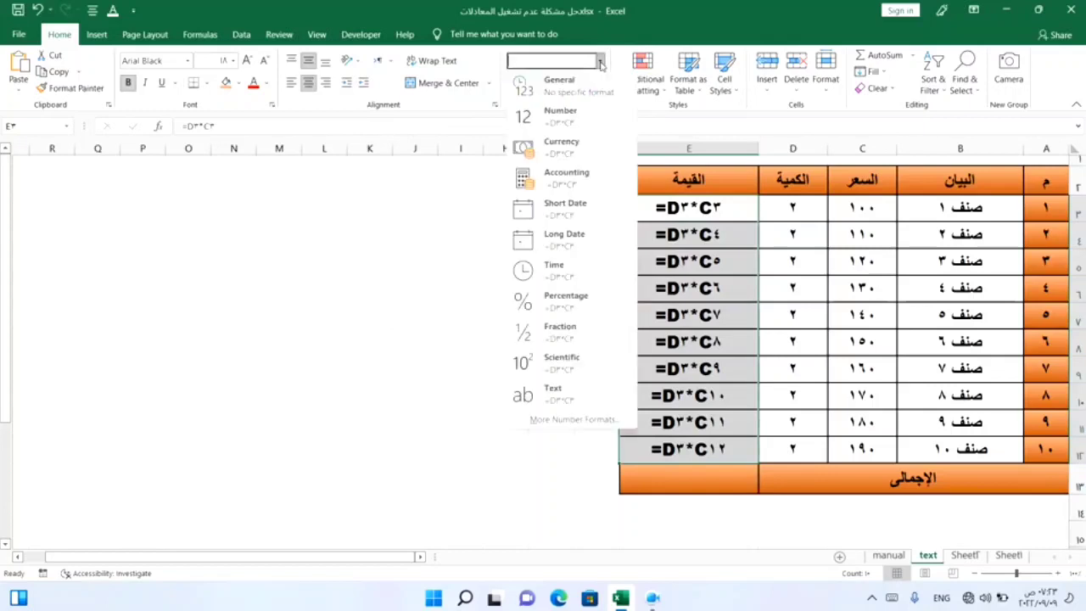
click(577, 119)
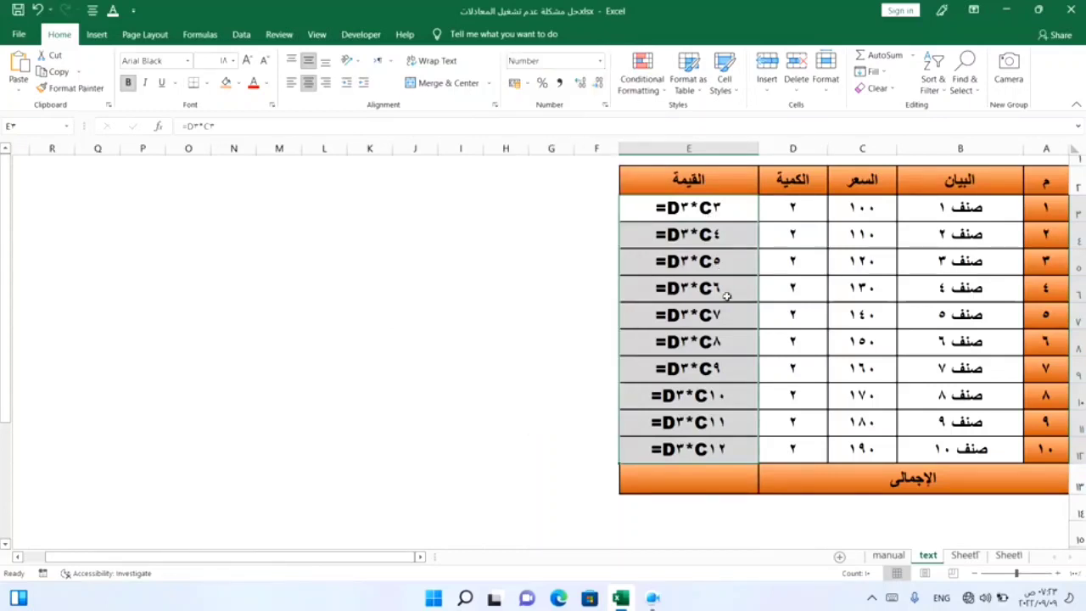
Step: Re-enter the first two القيمة formulas so they calculate, and undo both re-entries
double_click(711, 211)
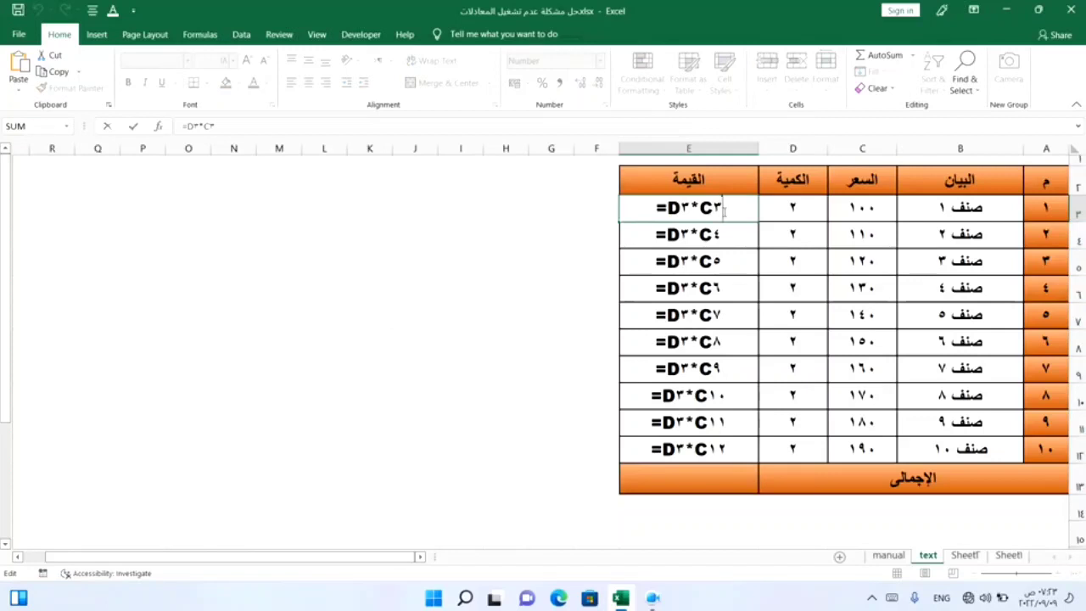
key(Return)
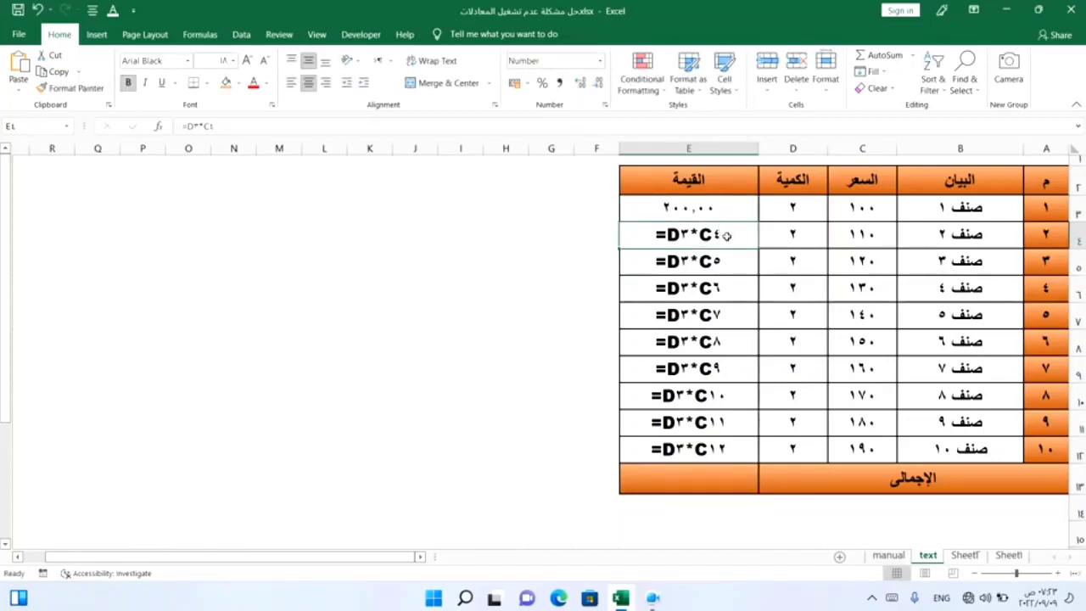
double_click(726, 236)
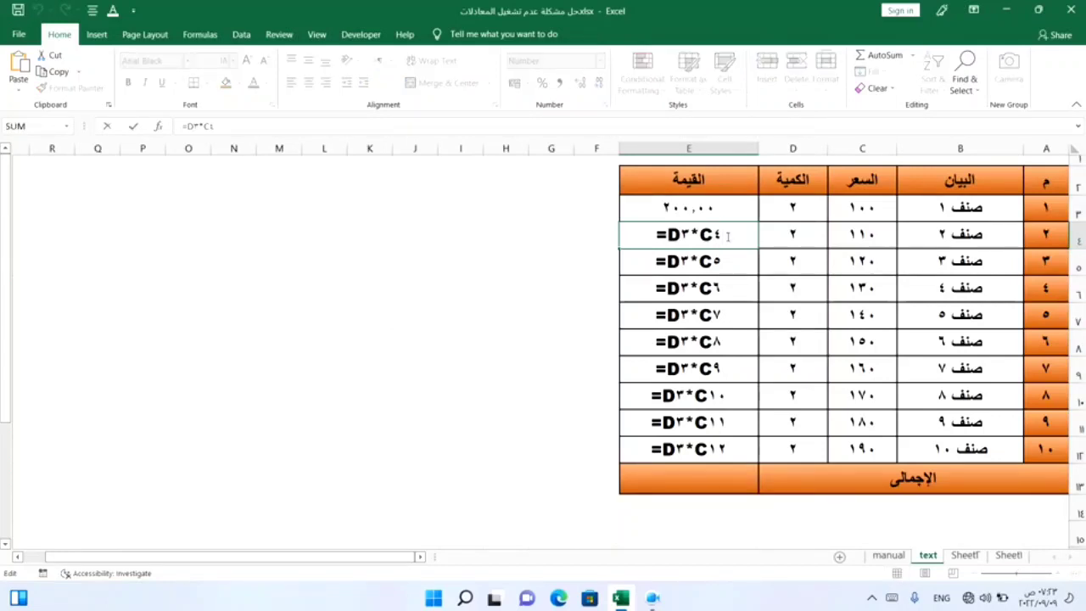
key(Return)
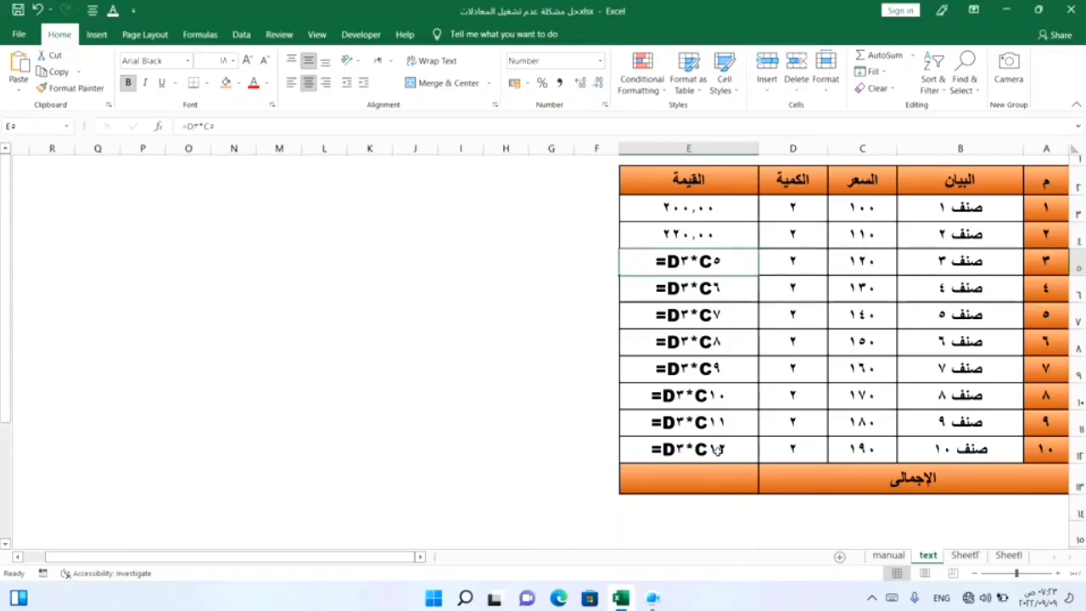
key(ctrl+z)
key(ctrl+z)
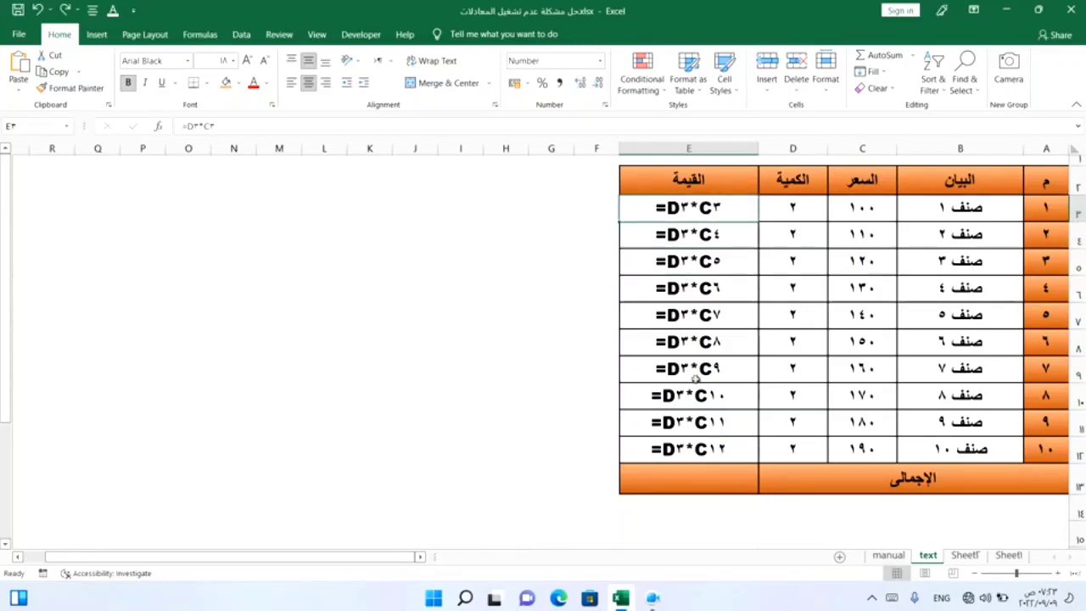
Step: Convert the القيمة cells E3 to E12 with Text to Columns, keeping the General column format, so the formulas calculate
click(694, 371)
drag(679, 208, 680, 451)
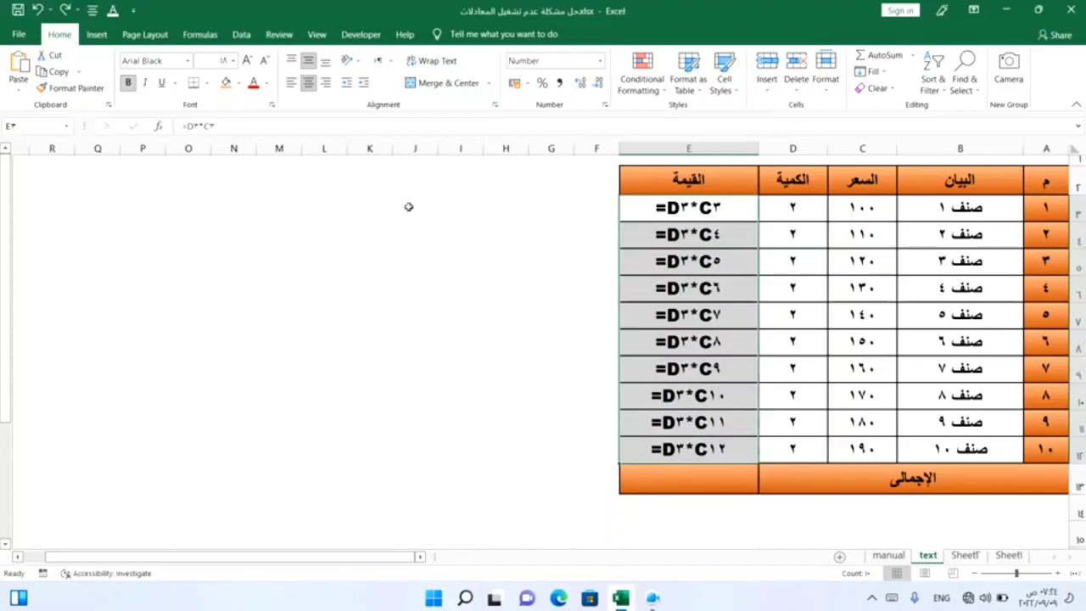
click(241, 36)
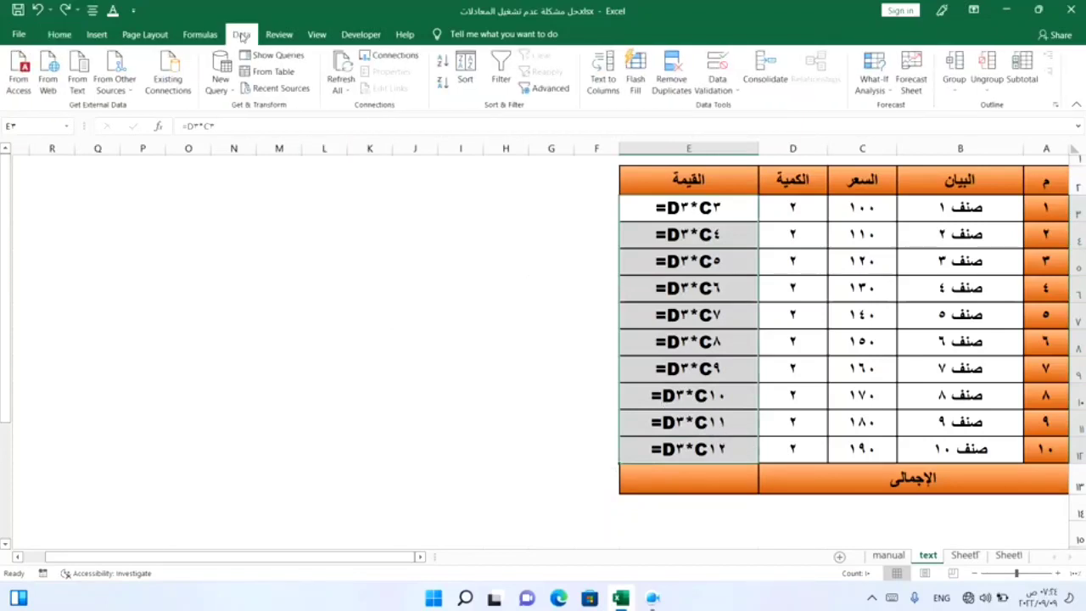
click(603, 79)
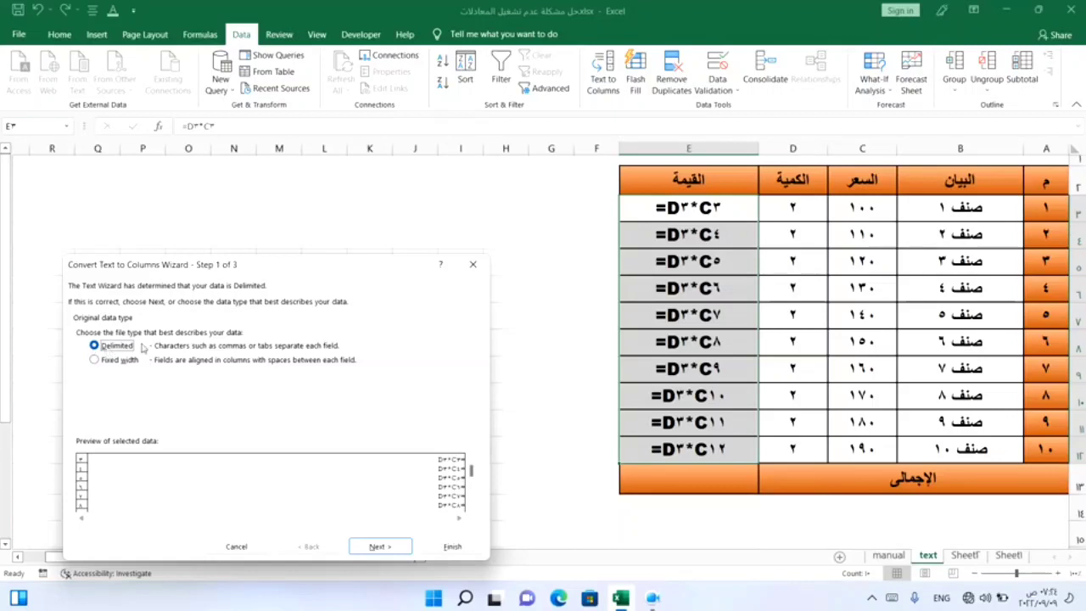
click(378, 548)
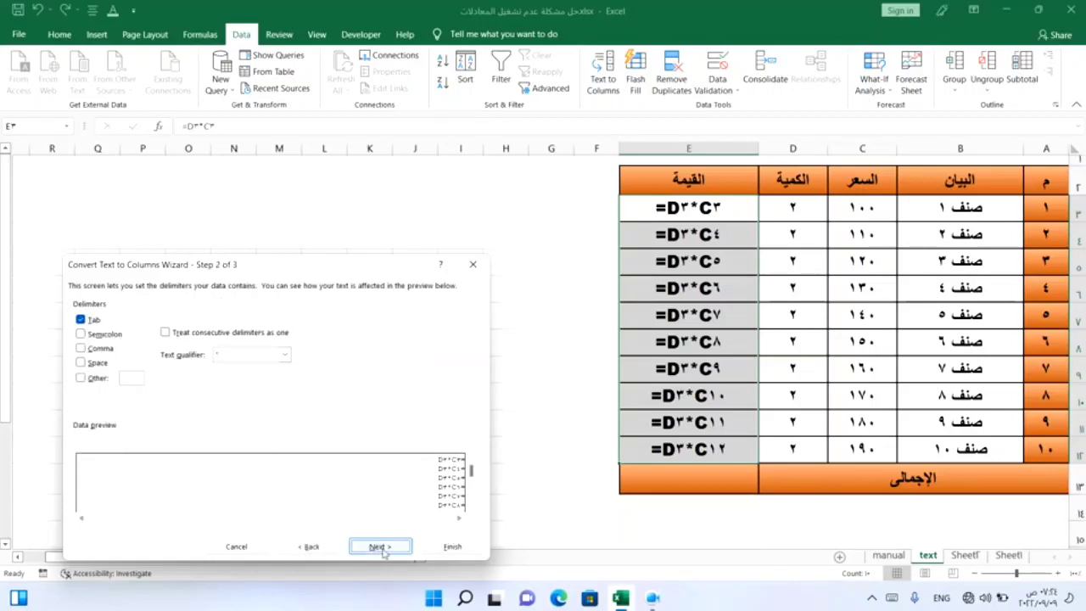
click(378, 547)
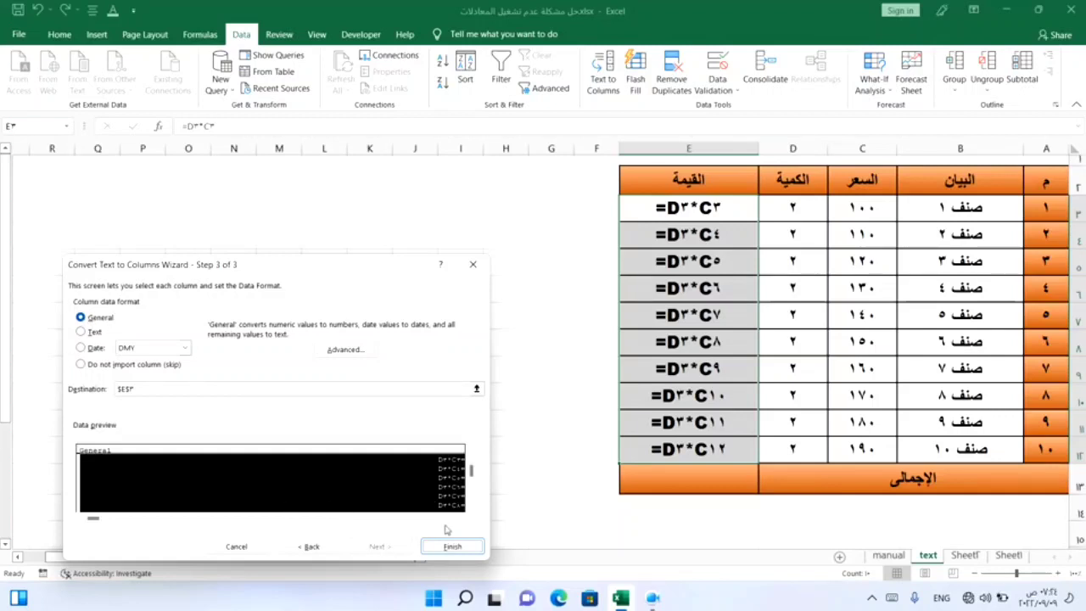
click(452, 547)
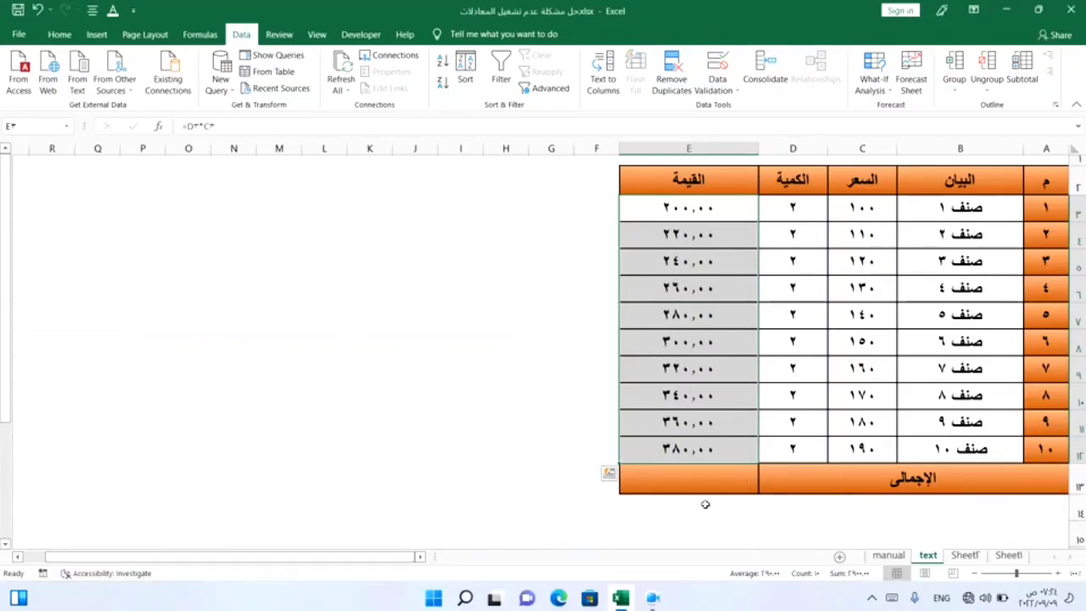
Step: Insert an AutoSum total into the القيمة total cell
click(709, 476)
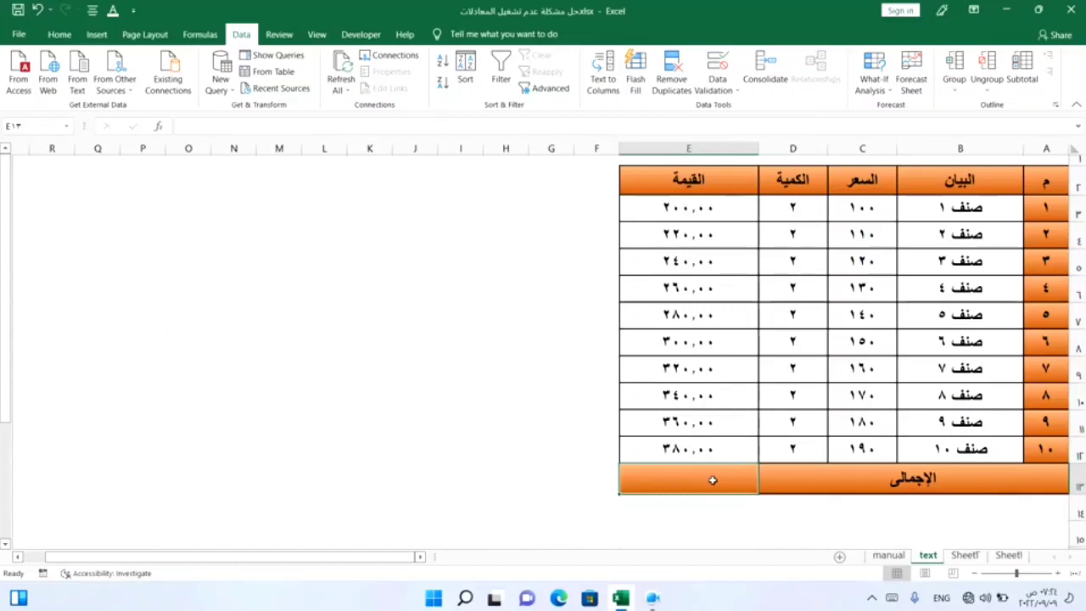
click(53, 39)
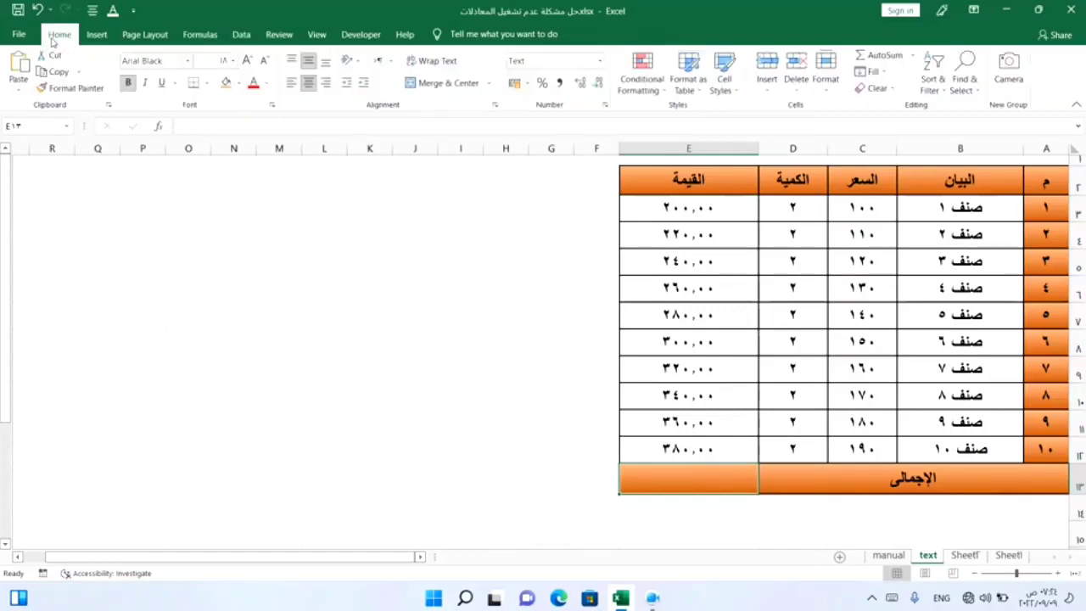
click(914, 58)
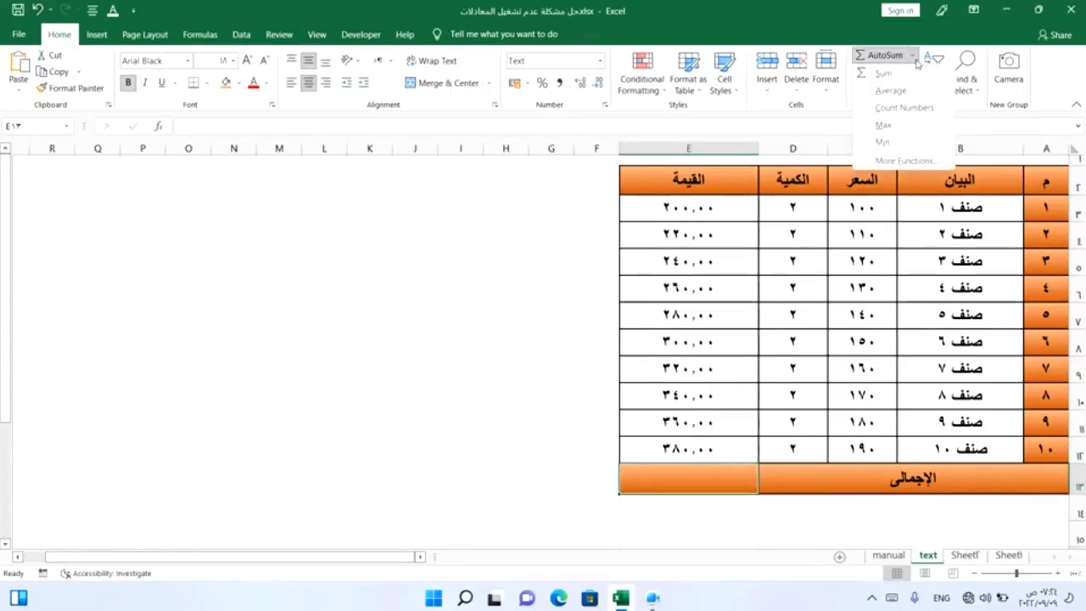
click(914, 74)
key(Return)
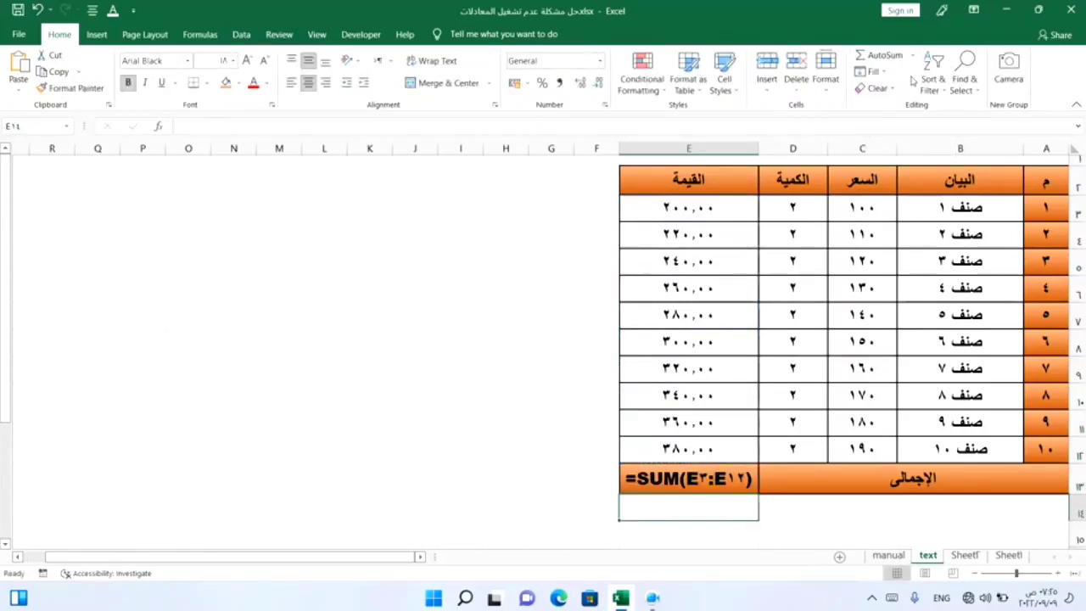
Step: Set the القيمة total cell to General format, clear it, and insert a fresh AutoSum total
click(680, 480)
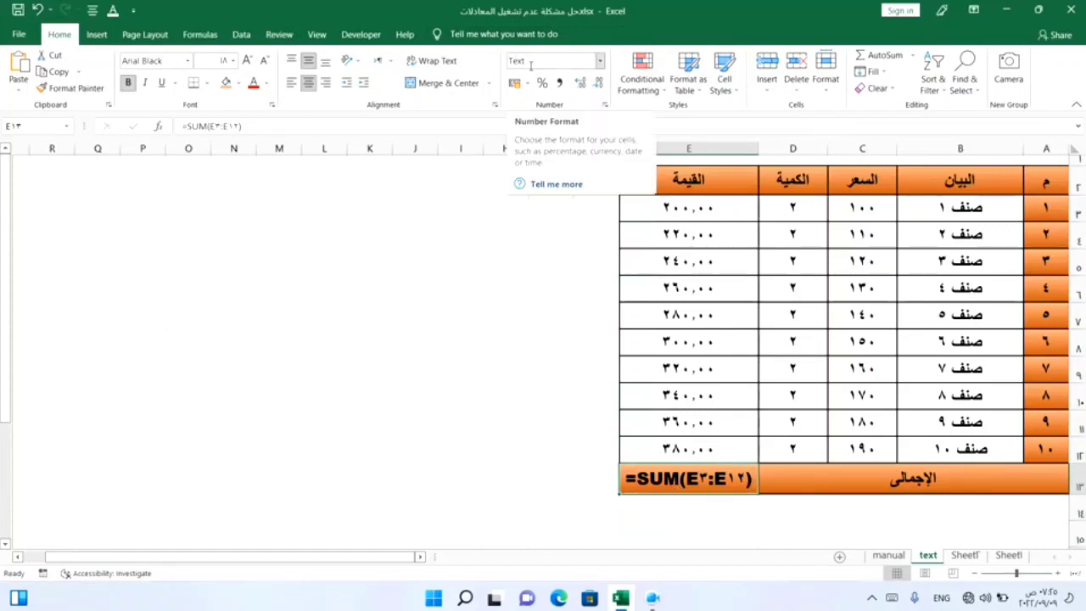
click(600, 60)
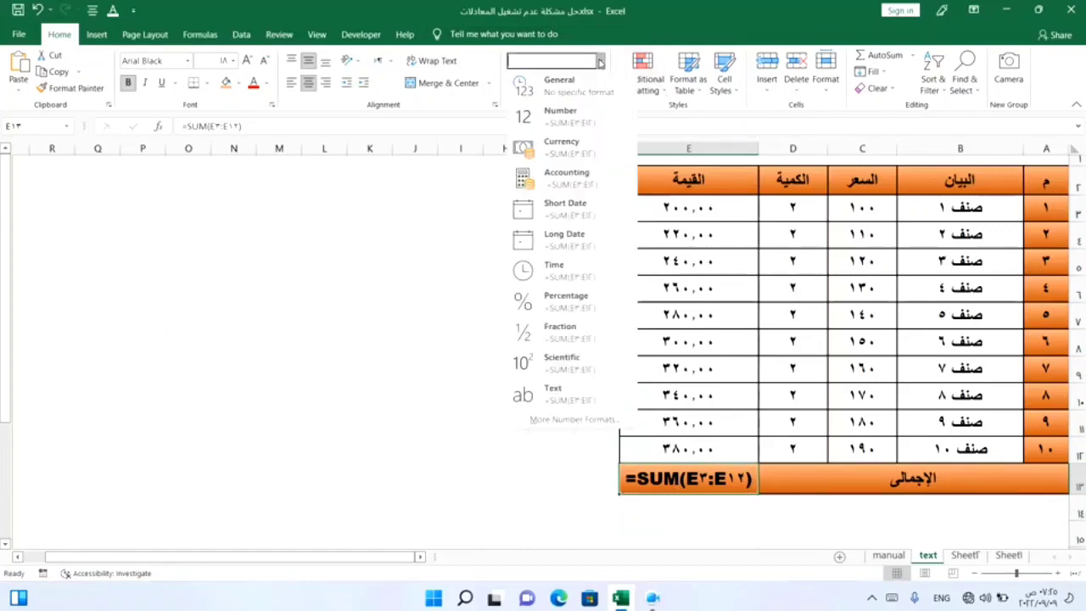
click(572, 93)
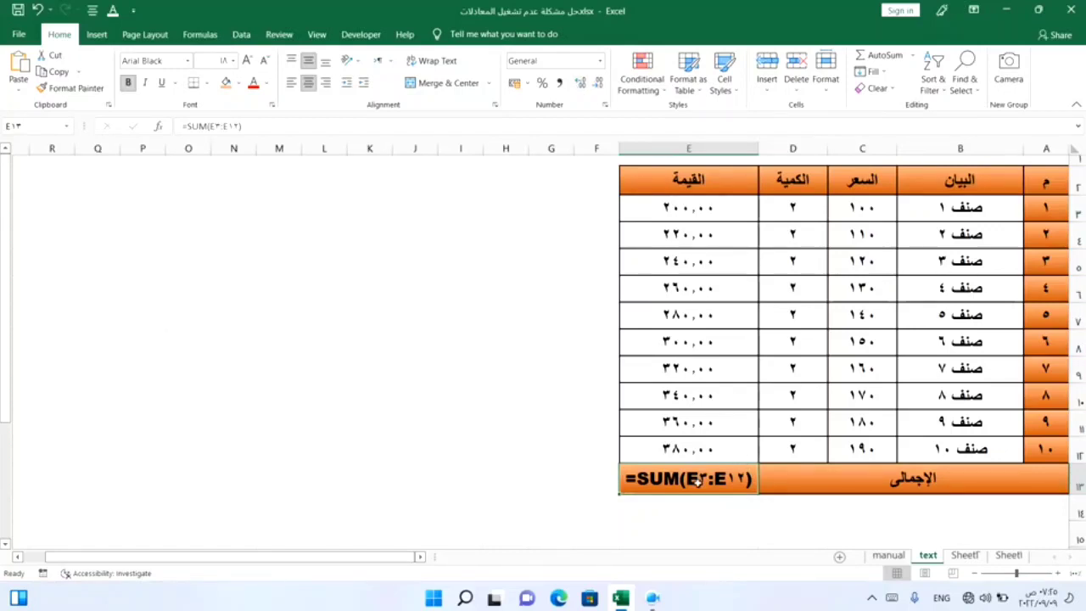
key(Delete)
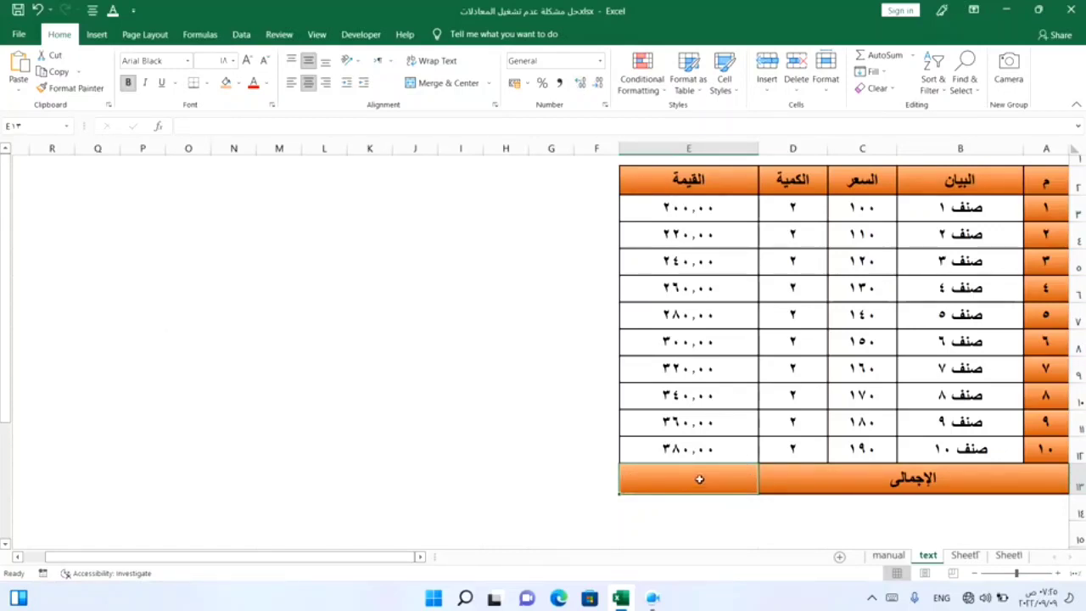
click(913, 56)
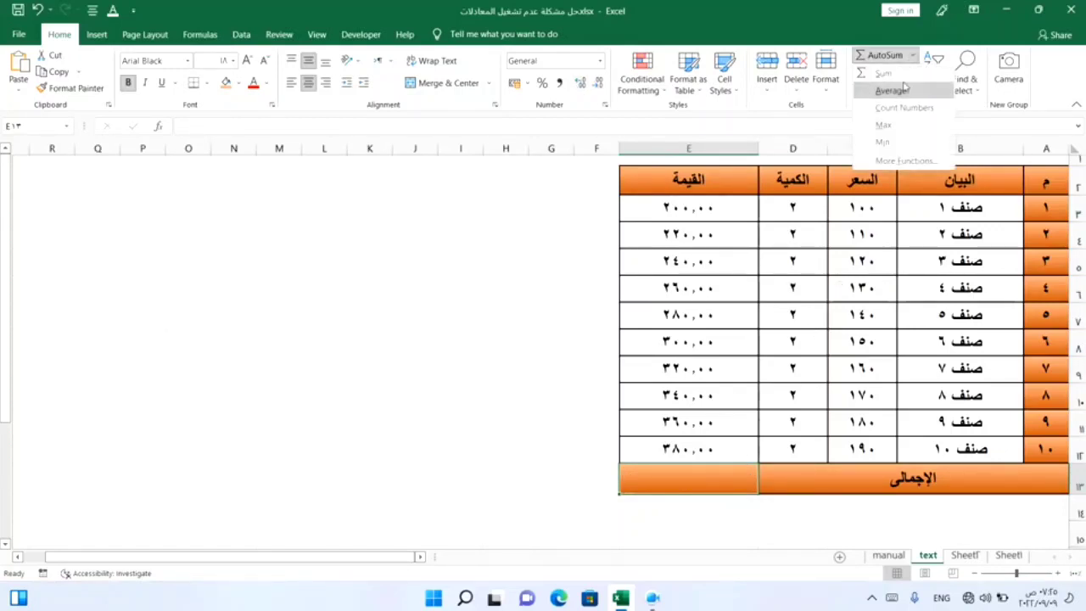
click(904, 70)
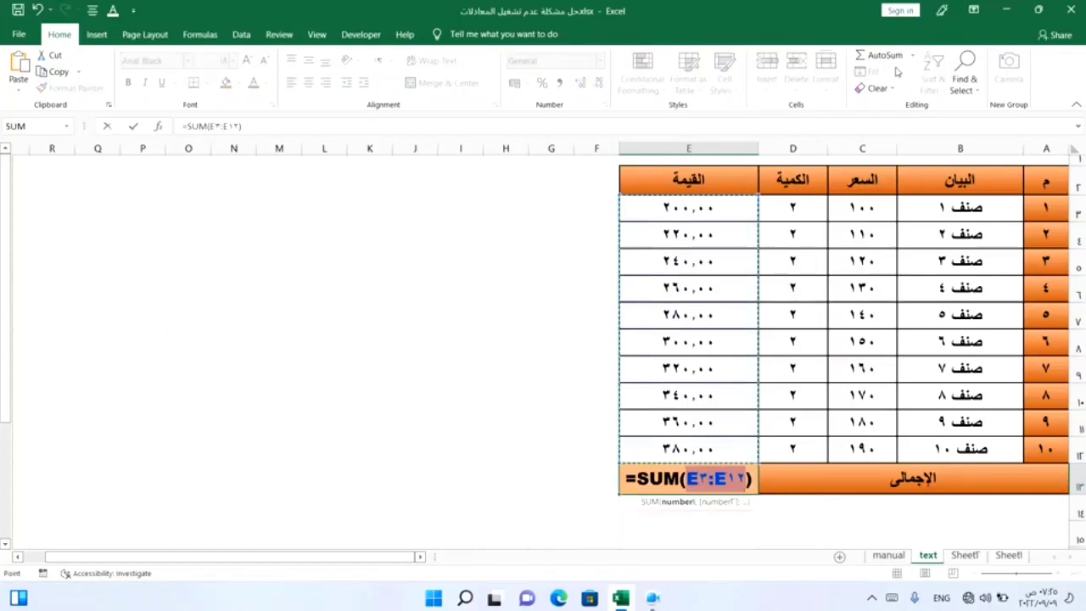
key(Return)
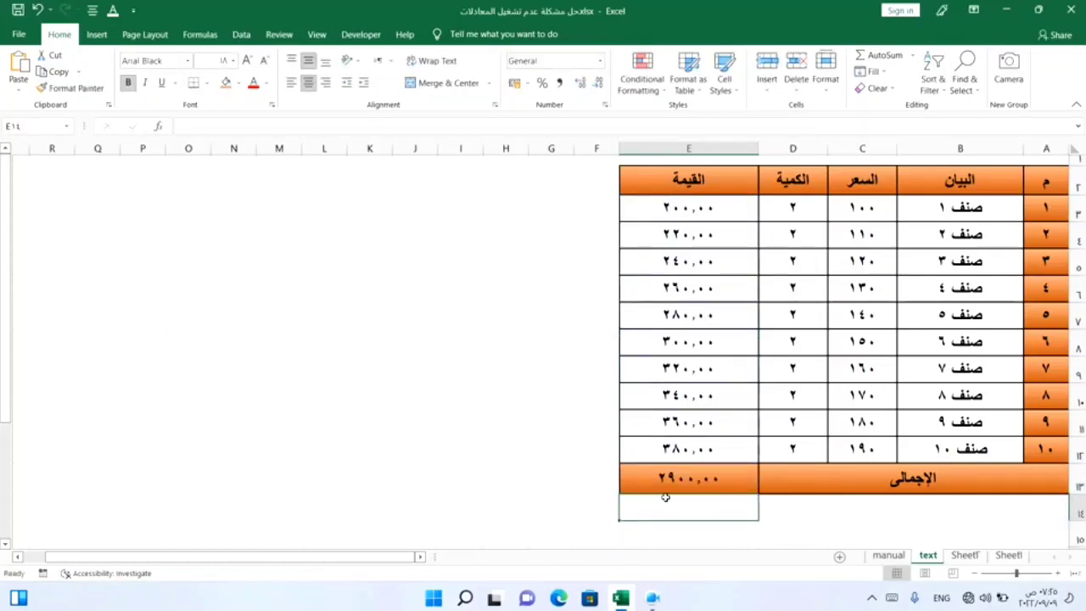
Step: Switch to the manual sheet, enter =D3*C3 as the first القيمة formula, and fill it down to row 12
click(577, 481)
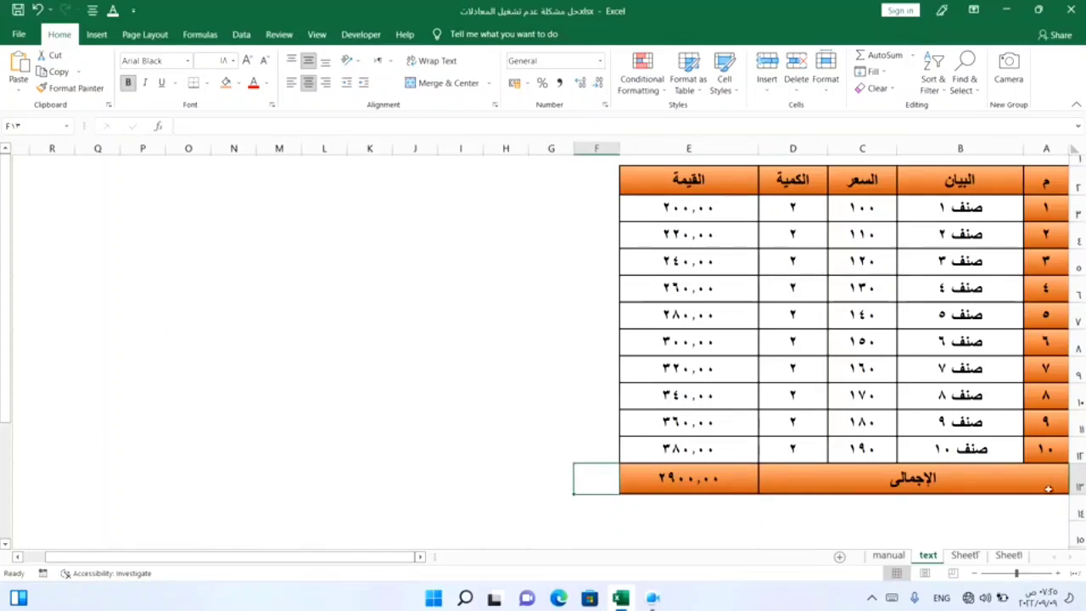
click(885, 556)
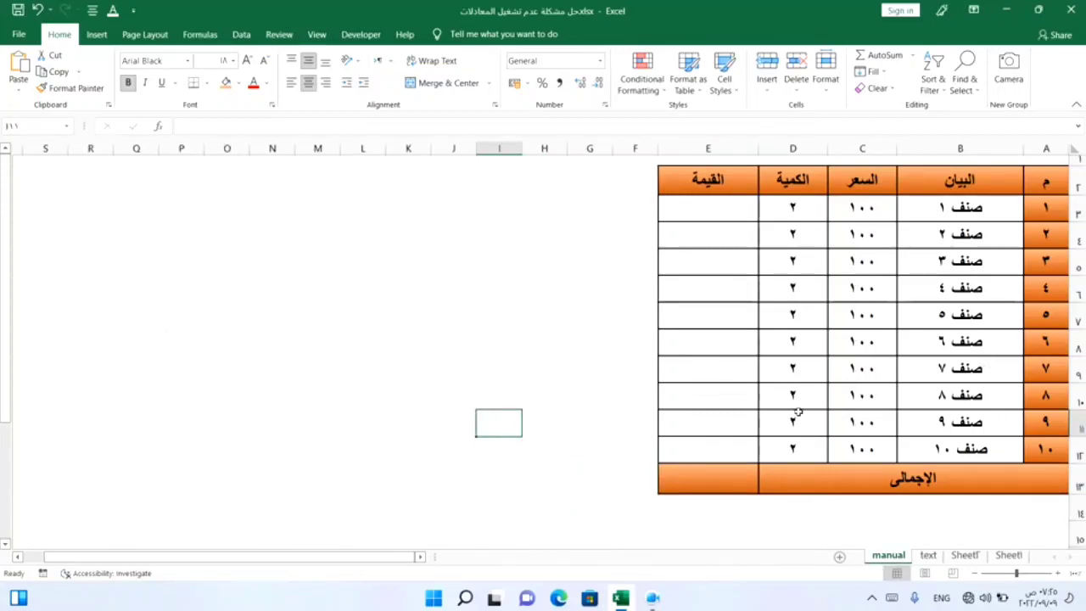
click(713, 216)
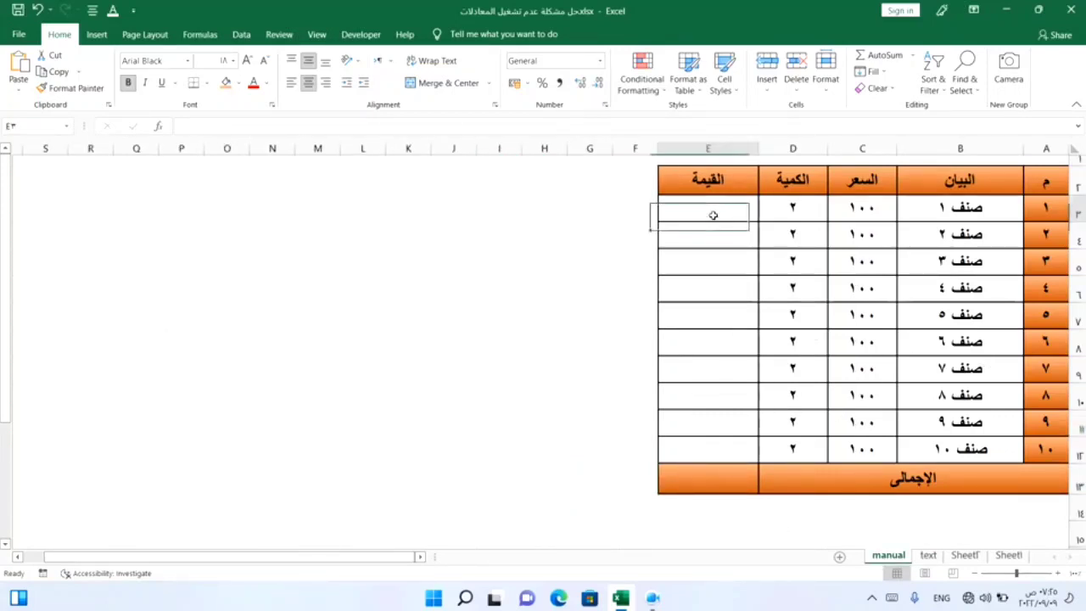
drag(715, 207, 720, 470)
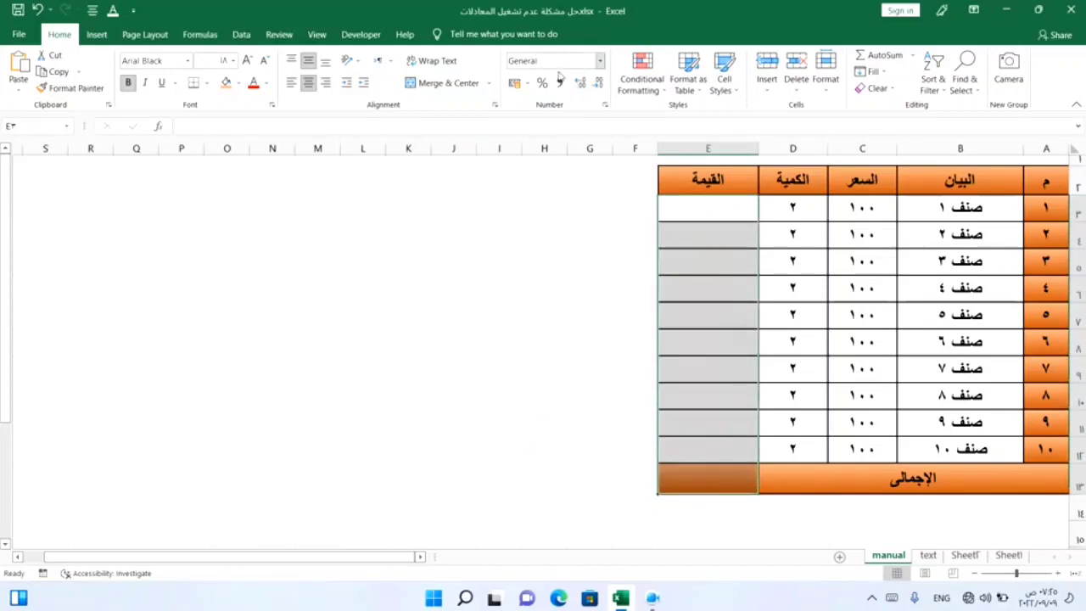
click(720, 211)
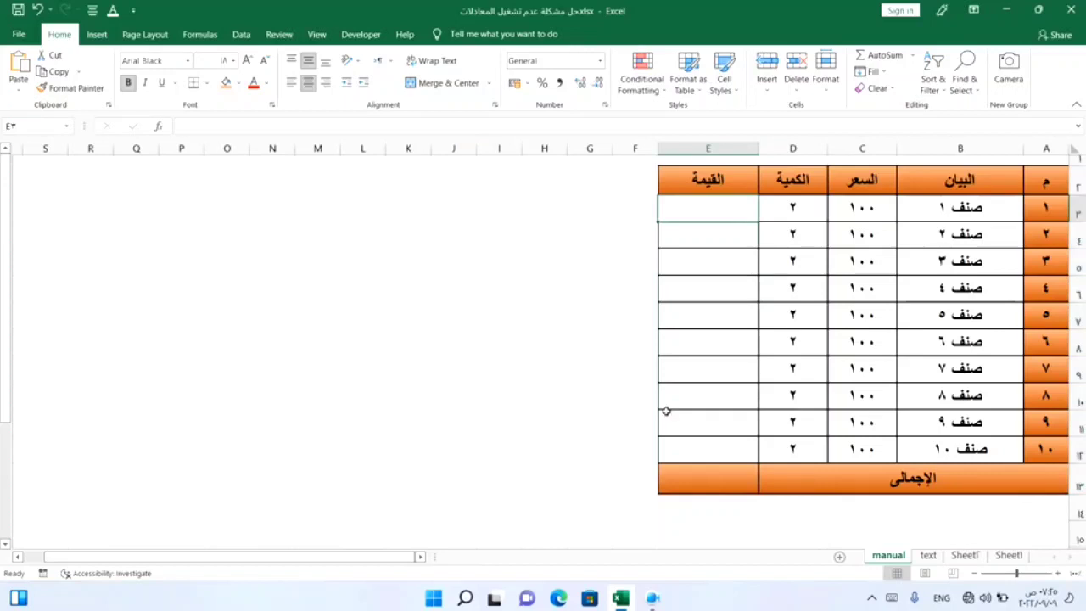
text(=)
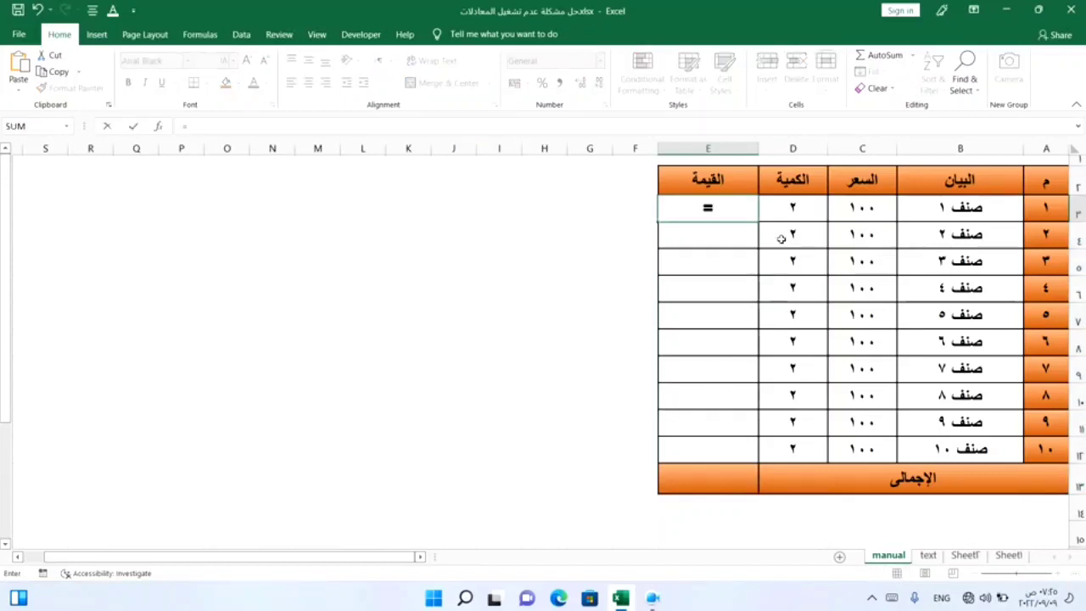
click(790, 211)
text(*)
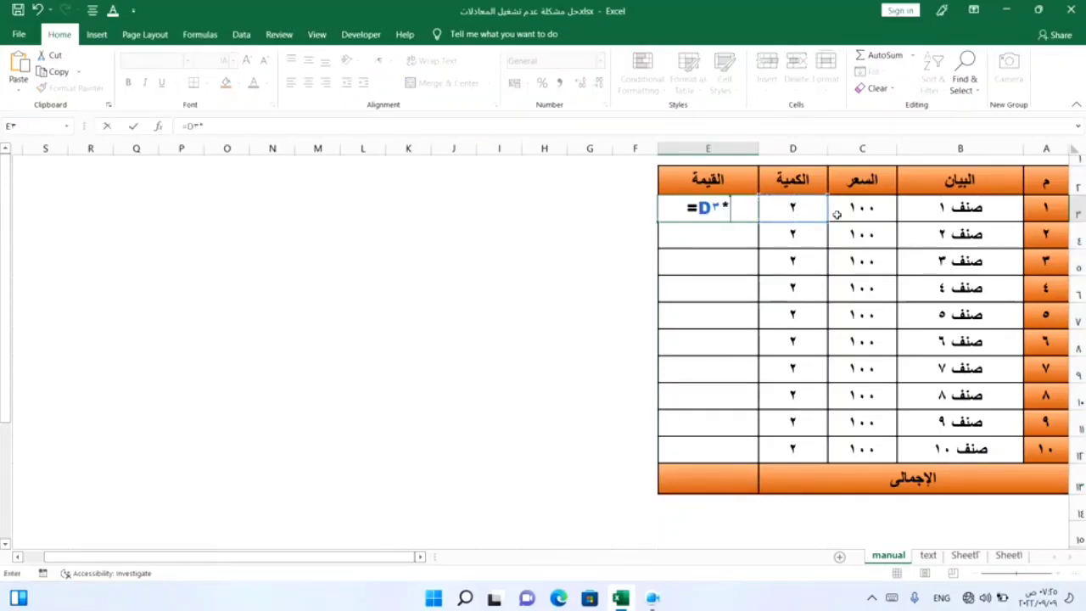
click(840, 213)
key(Return)
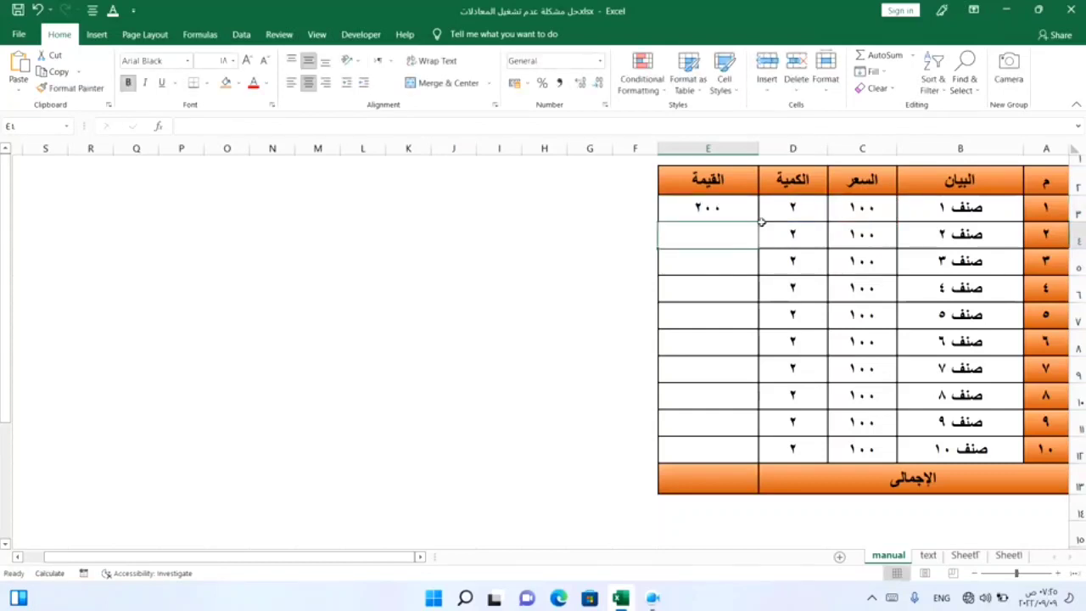
click(703, 209)
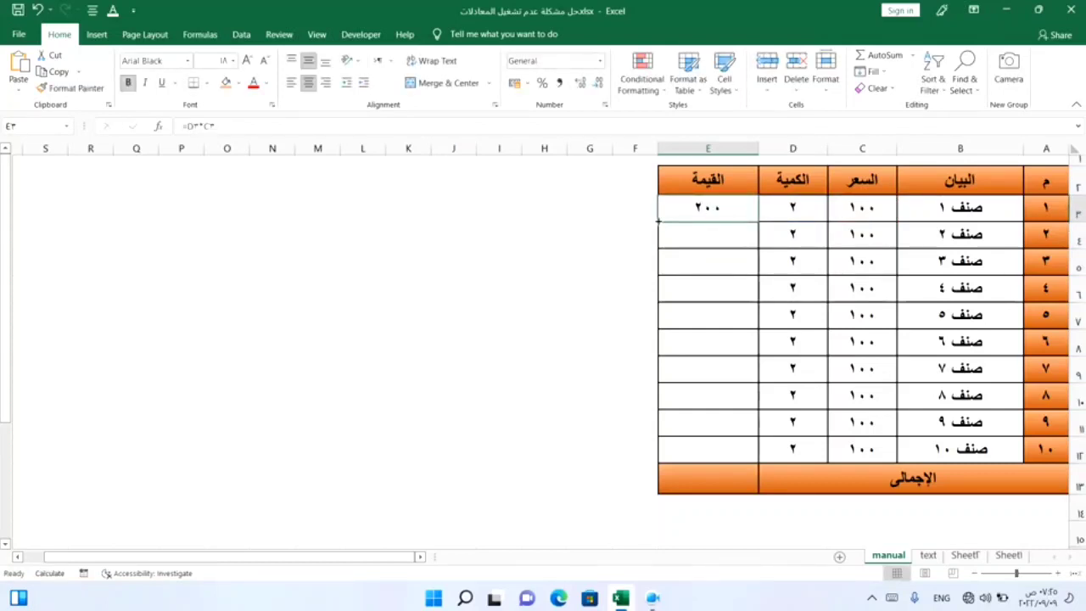
drag(659, 222, 679, 462)
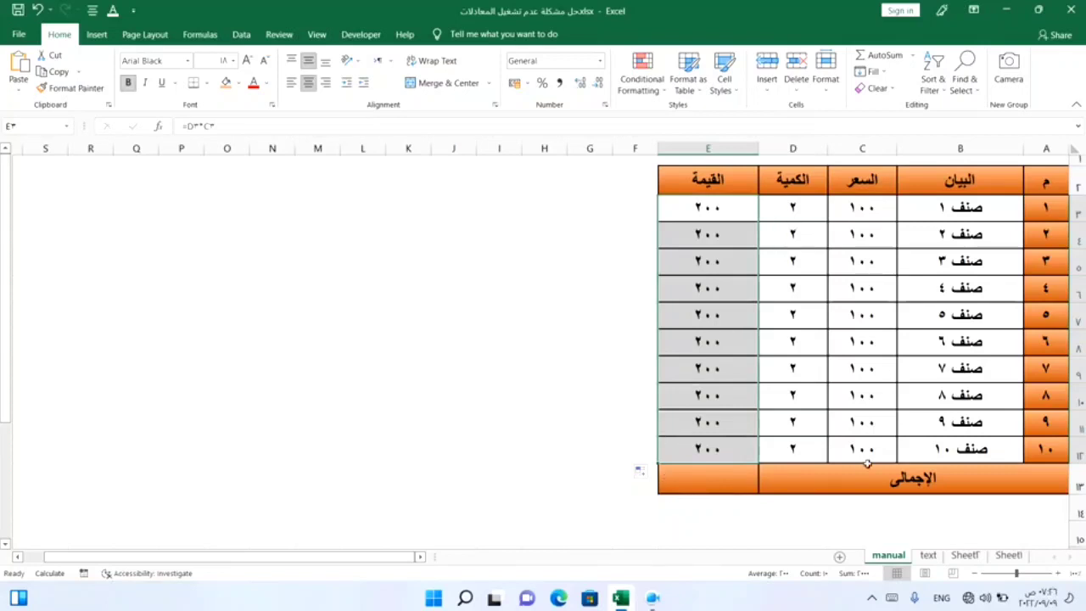
Step: Insert an AutoSum total of E3 to E12 into the القيمة total cell
click(702, 481)
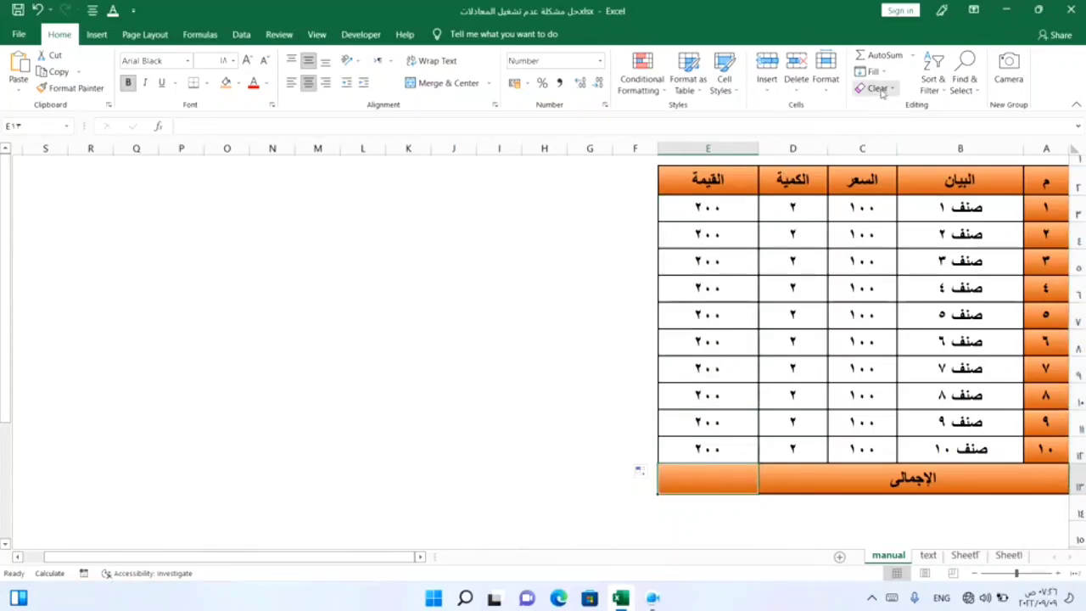
click(901, 56)
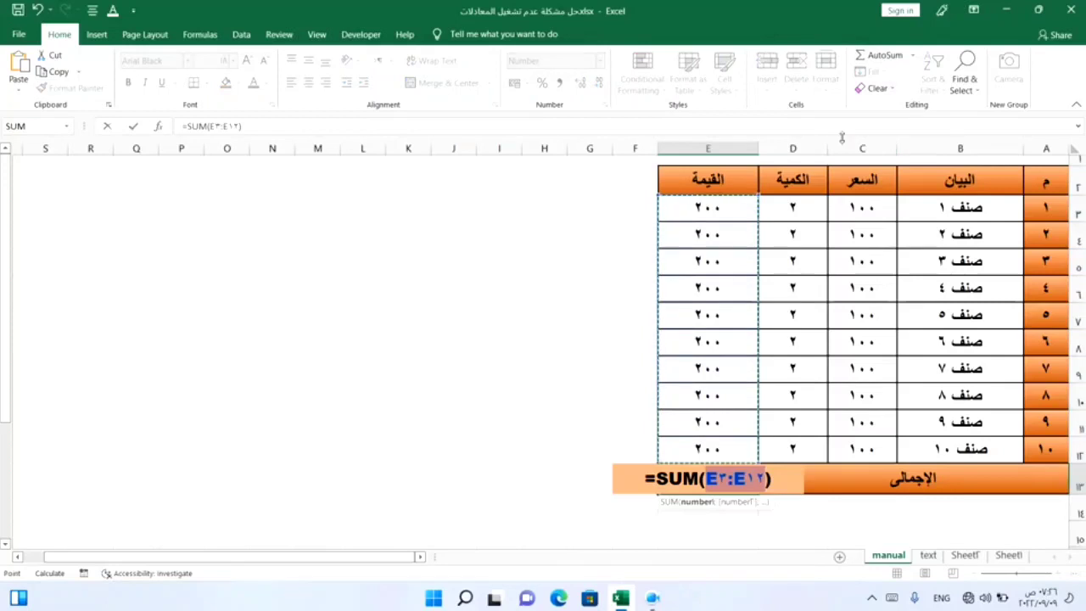
key(Return)
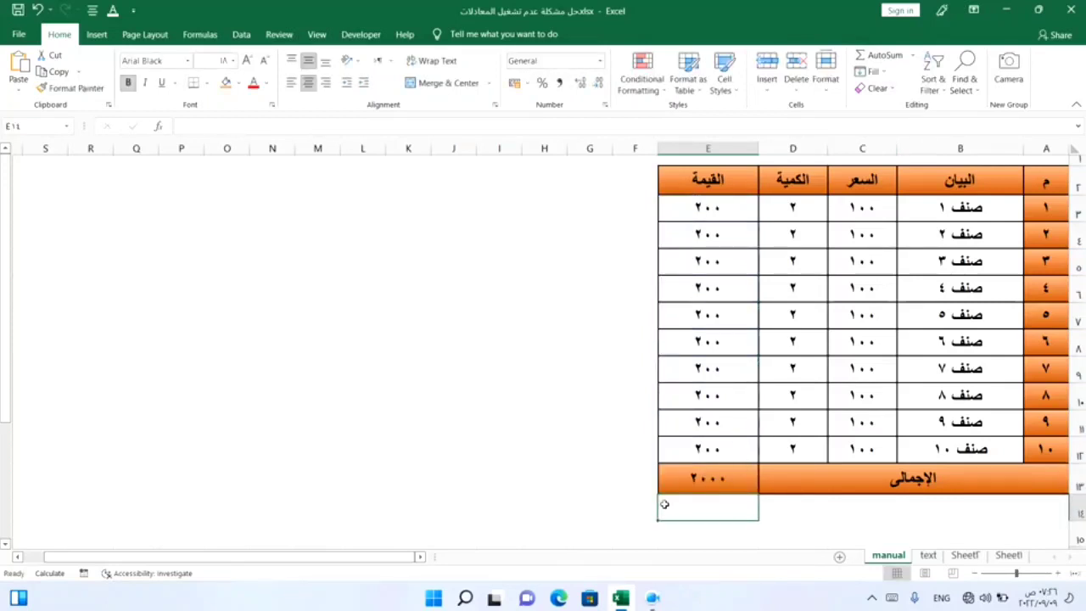
click(473, 469)
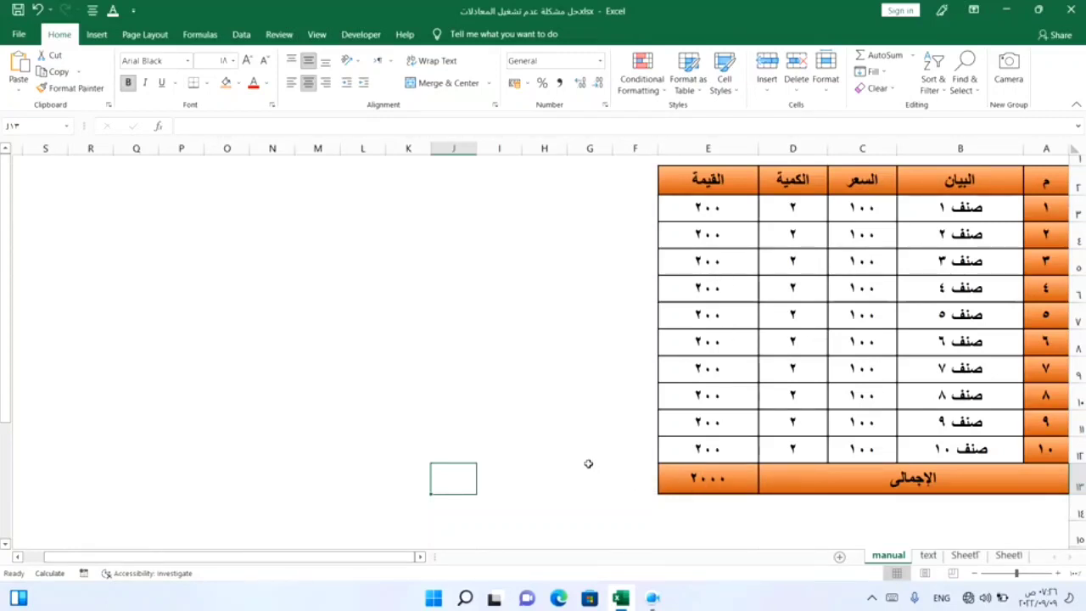
Step: Change the الكمية quantity to 4 for items 1 and 4
click(795, 214)
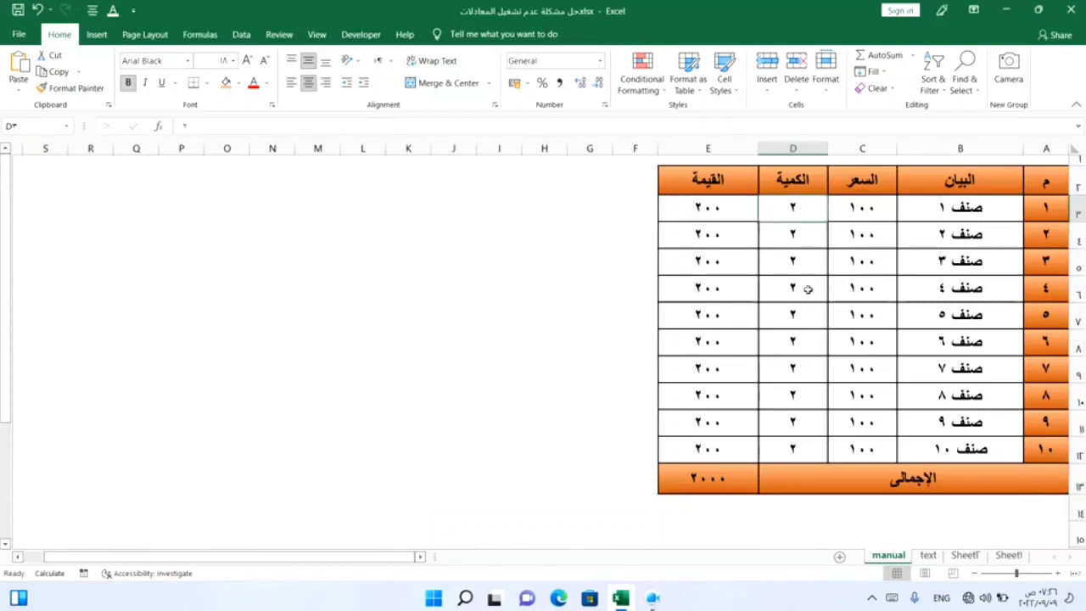
text(4)
key(Return)
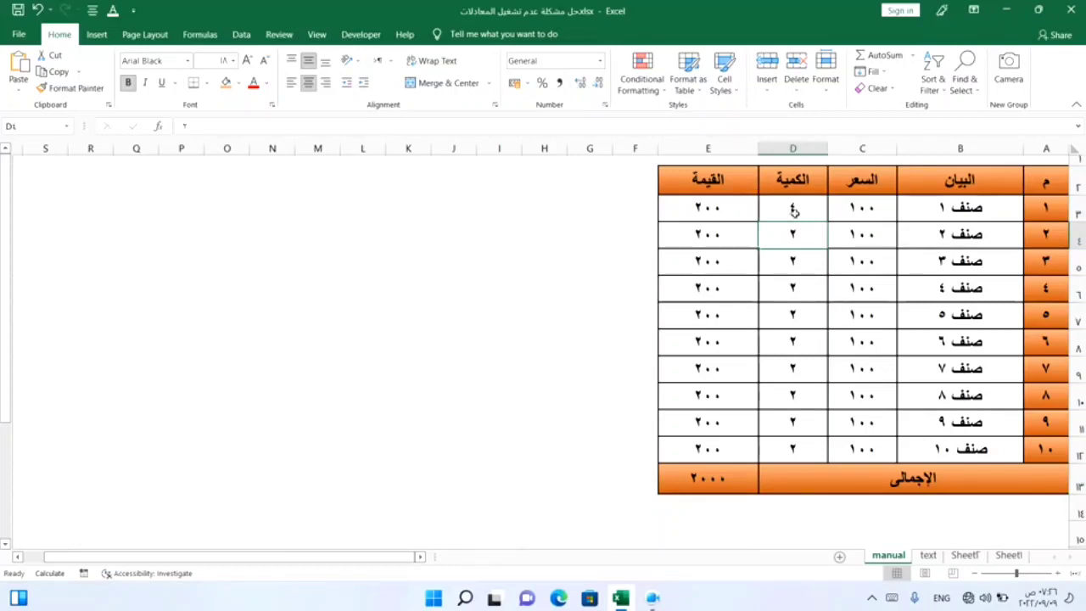
click(772, 287)
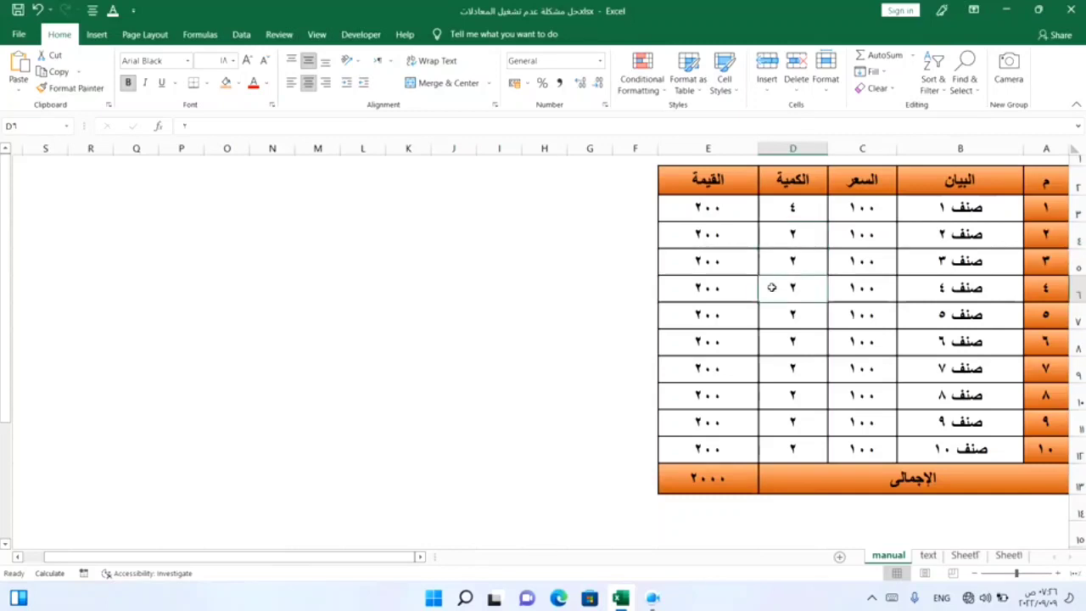
text(4)
key(Return)
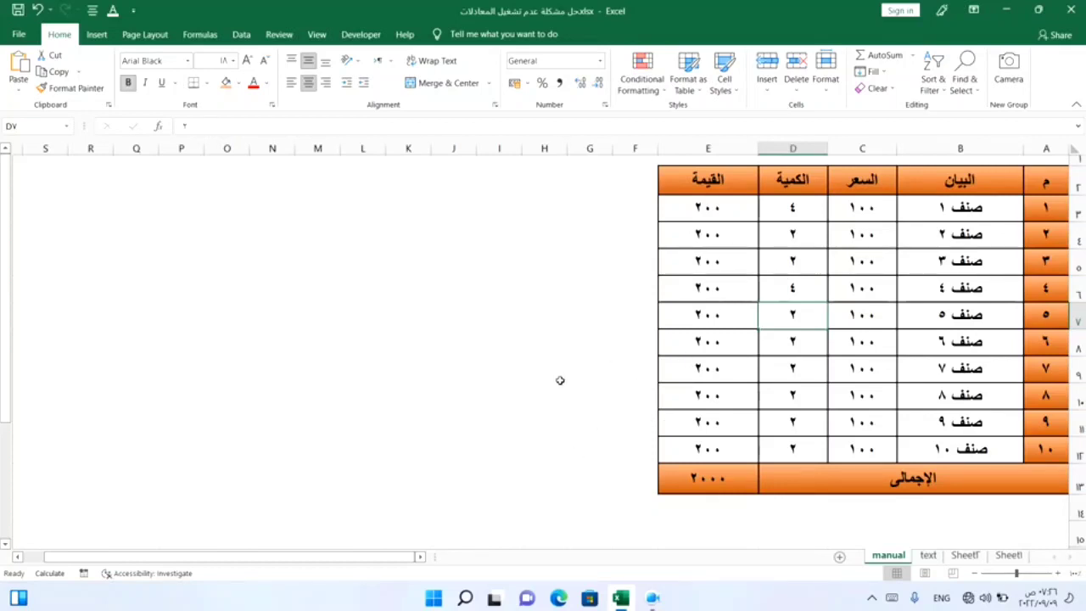
Step: Switch the workbook's calculation option from Manual to Automatic
click(201, 35)
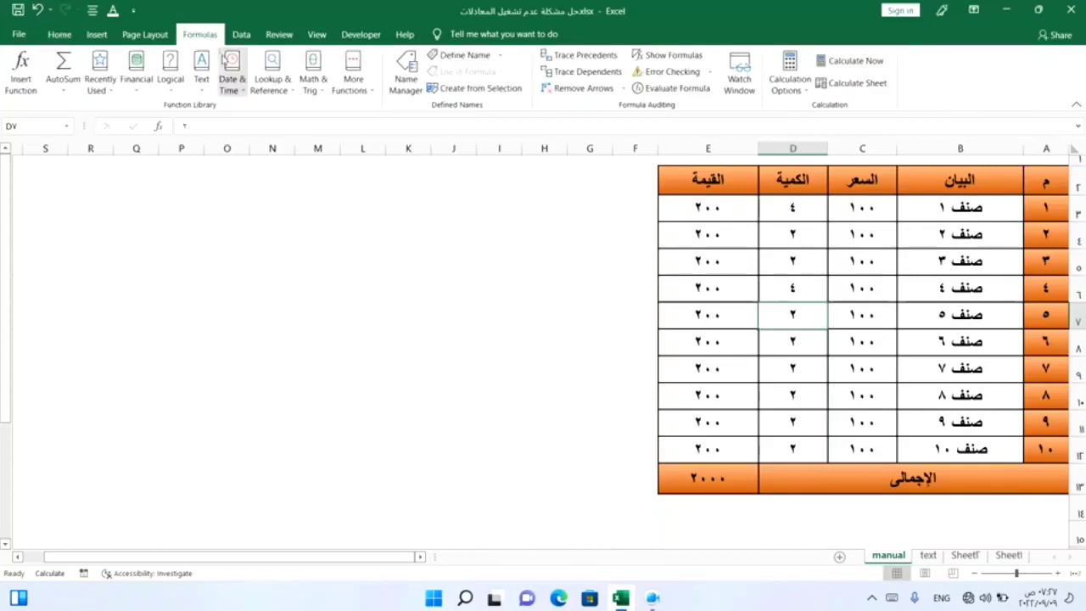
click(807, 96)
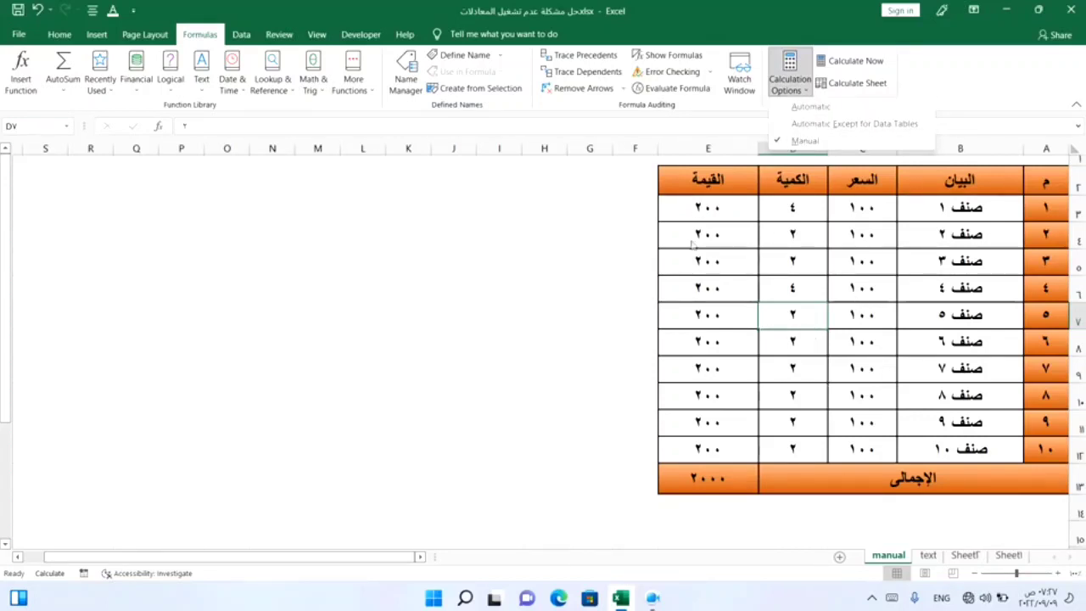
click(796, 116)
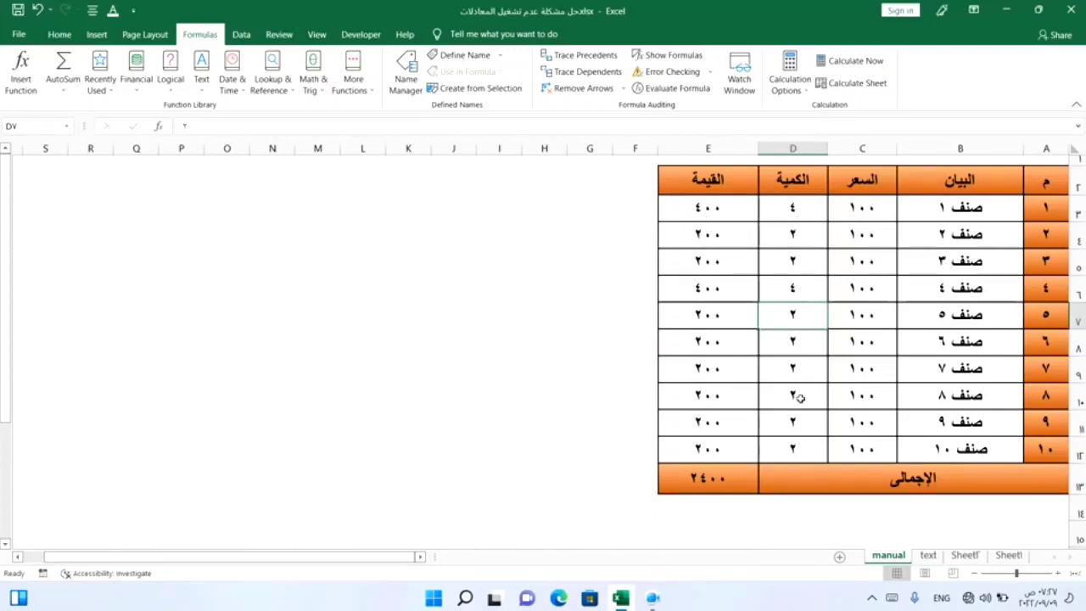
Step: Change the الكمية quantity to 5 for items 7 and 9, then reopen the calculation options without changing them
click(799, 370)
text(5)
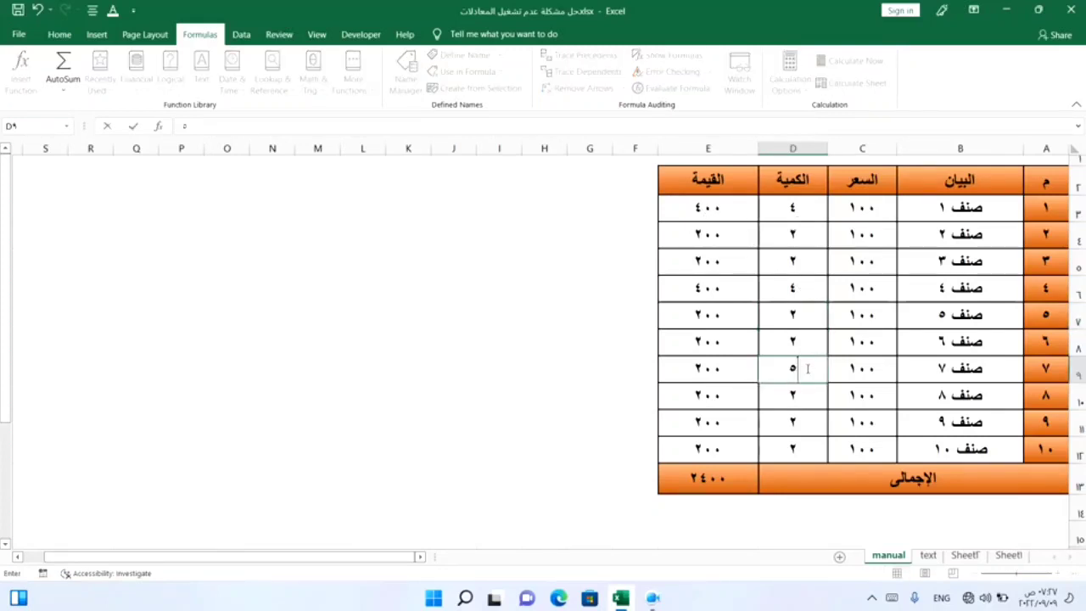
key(Return)
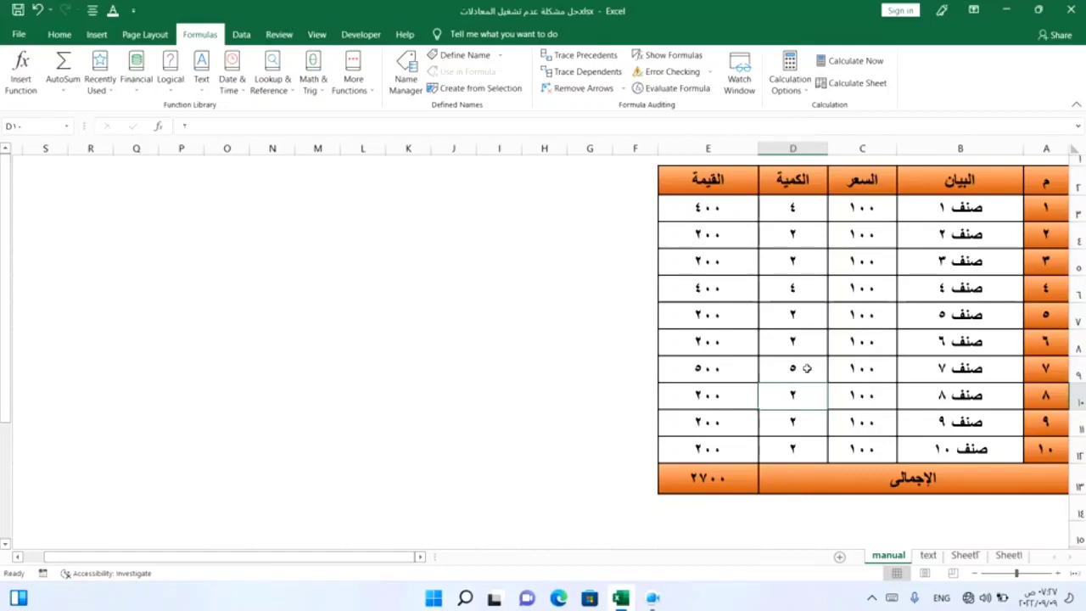
click(799, 426)
text(5)
key(Return)
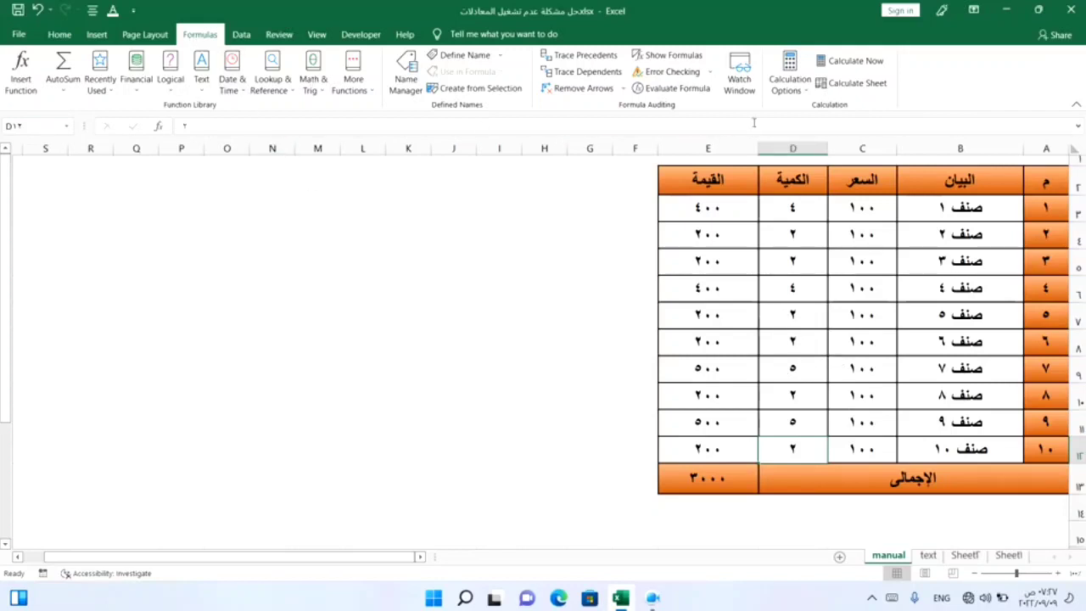
click(804, 92)
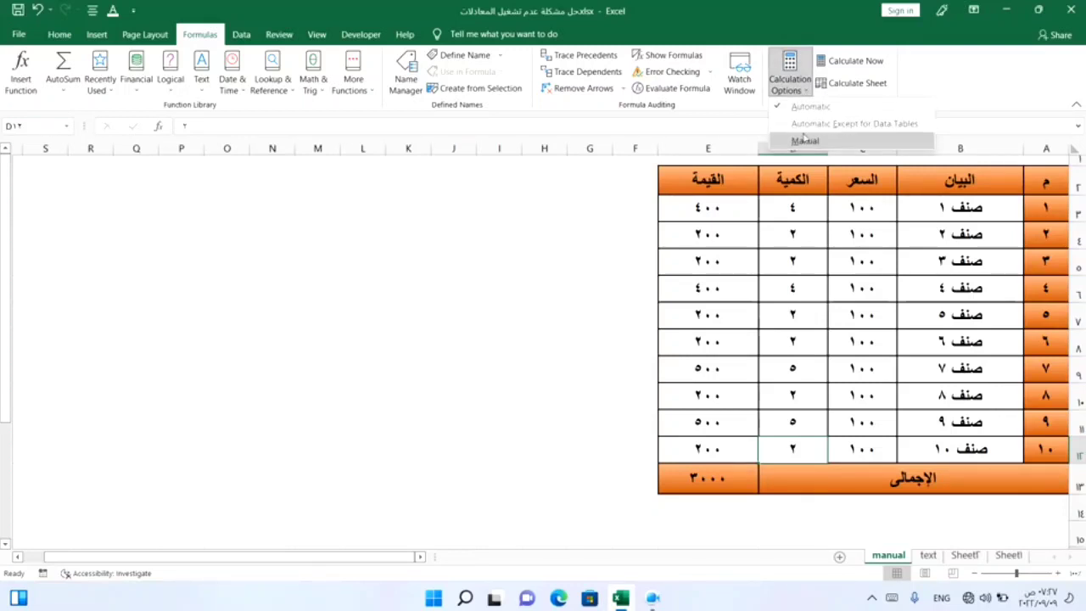
click(767, 337)
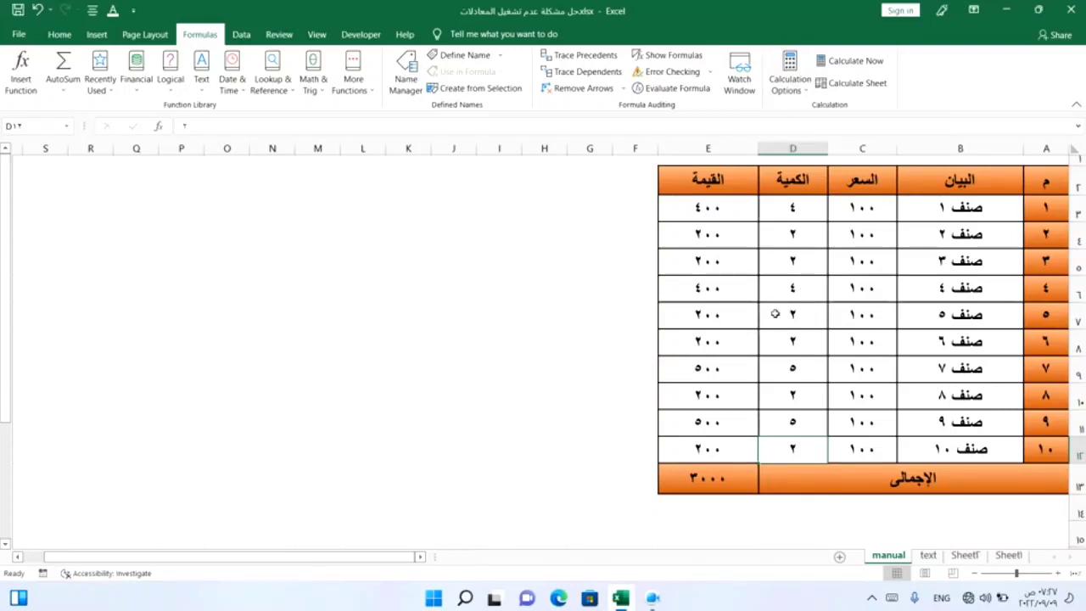